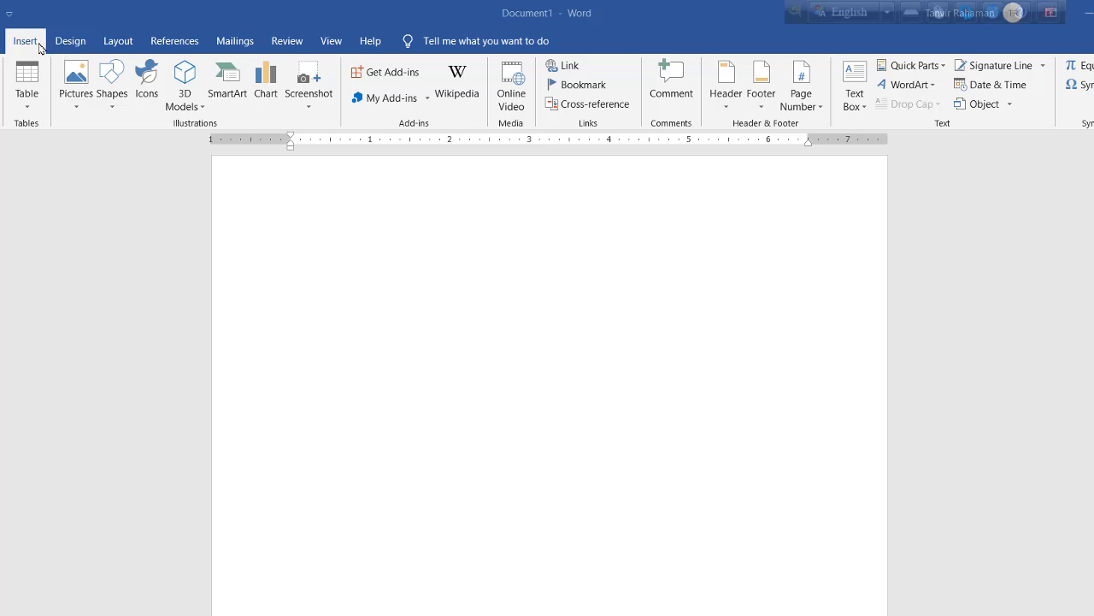
{"action": "key", "text": "F12"}
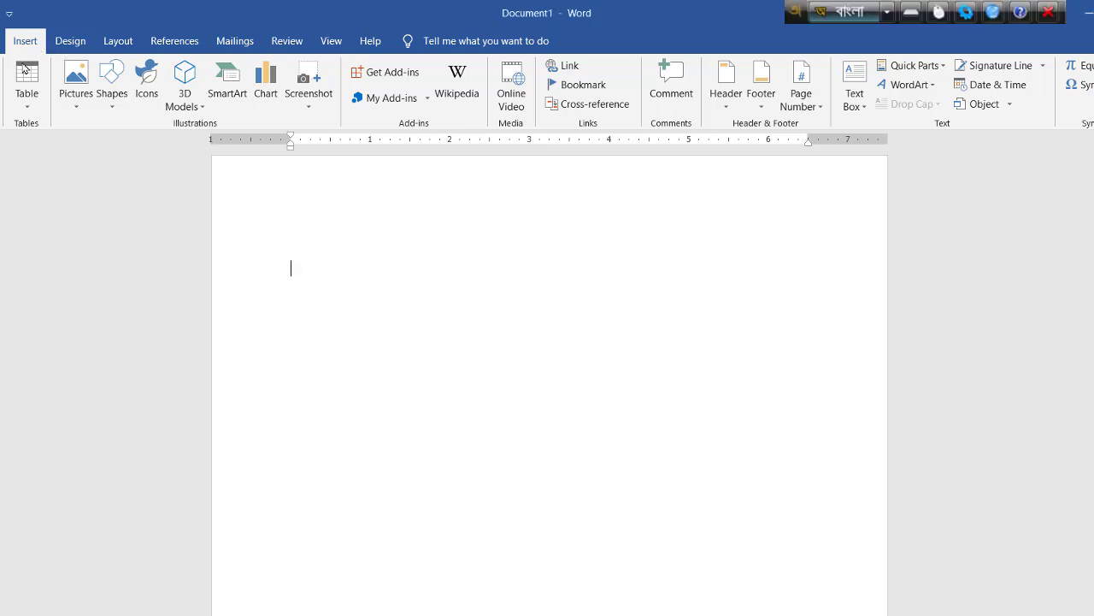
{"action": "left_click", "coordinate": [27, 110]}
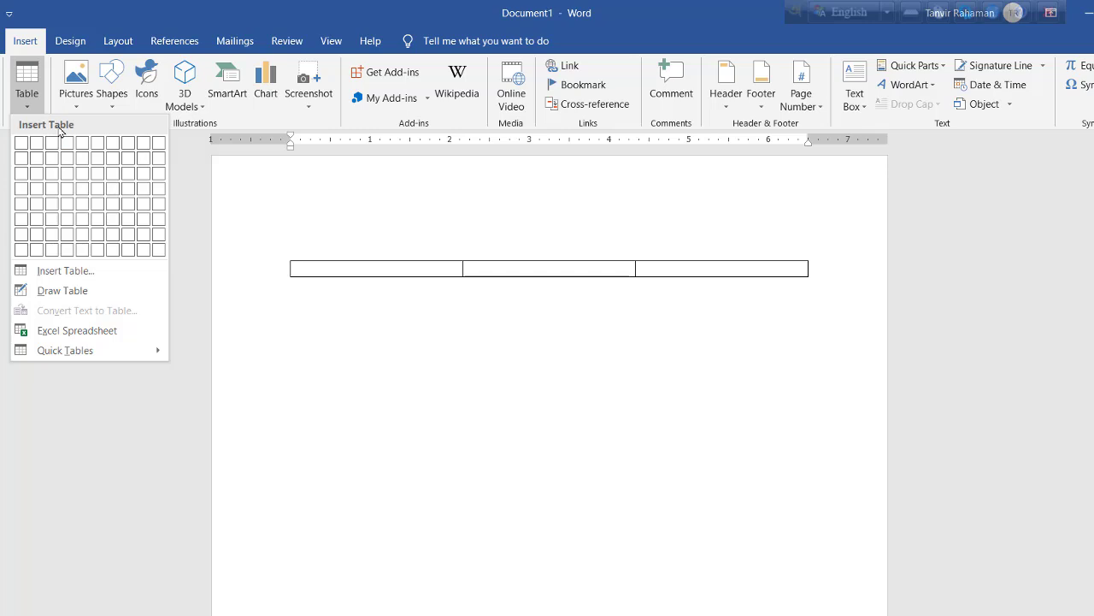
{"action": "left_click", "coordinate": [81, 271]}
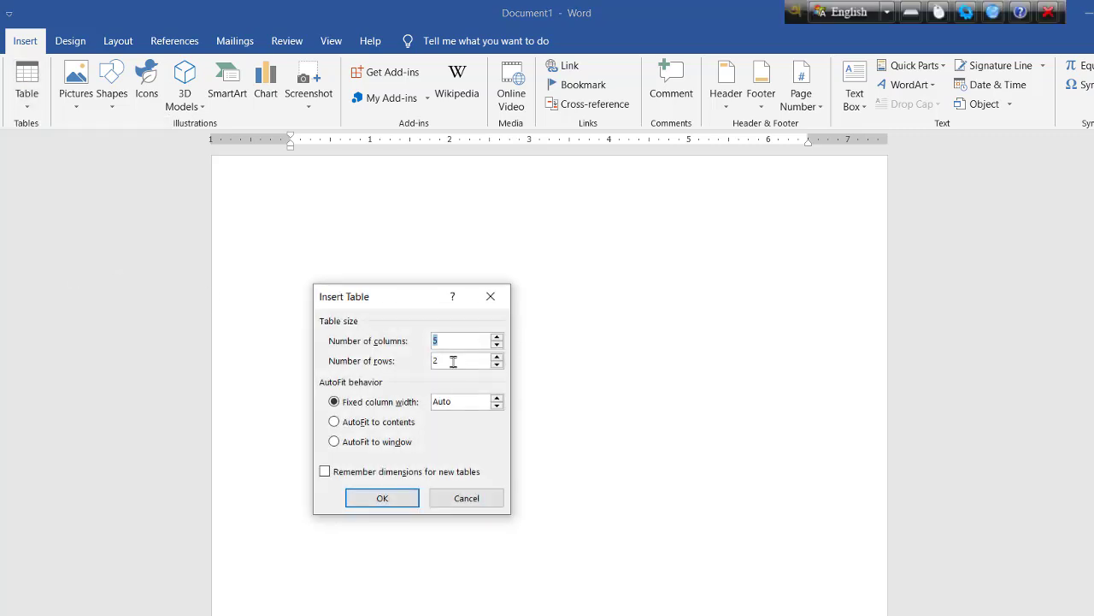
{"action": "left_click", "coordinate": [383, 499]}
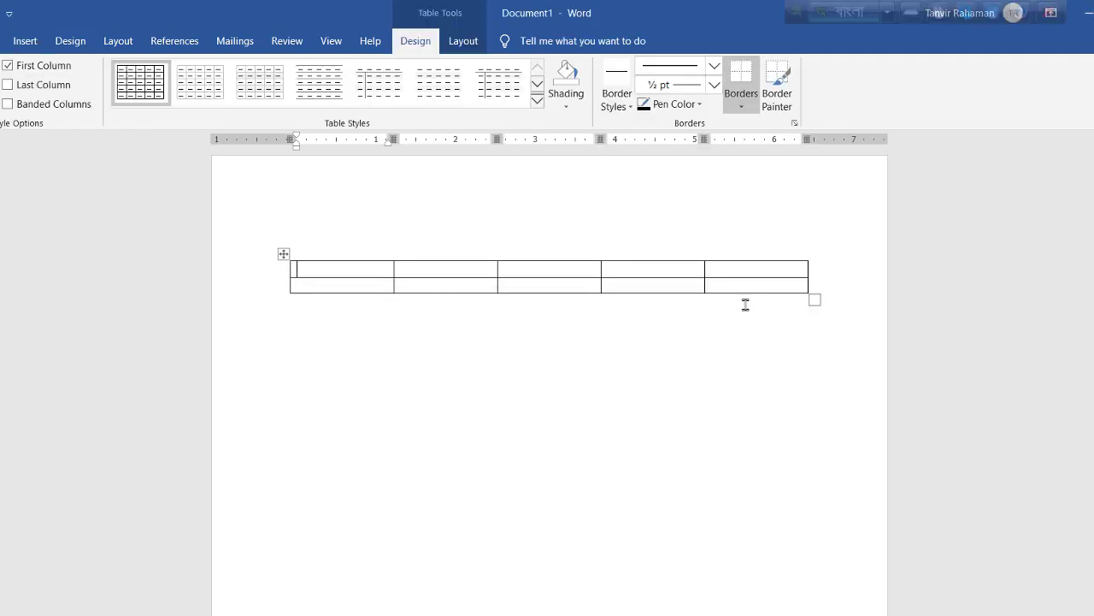
{"action": "key", "text": "ctrl+z"}
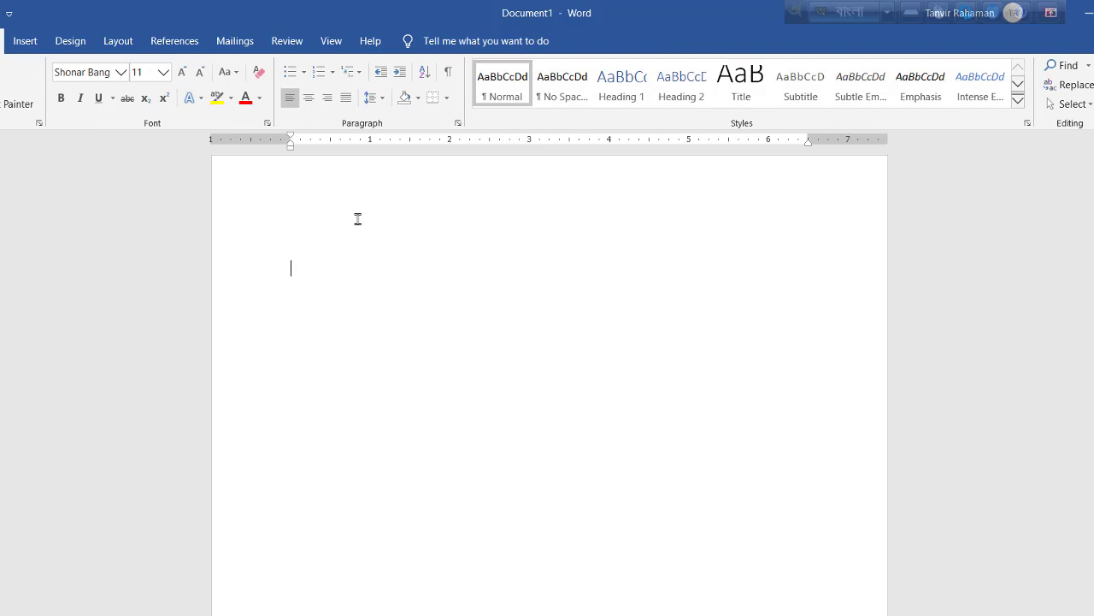
{"action": "left_click", "coordinate": [27, 41]}
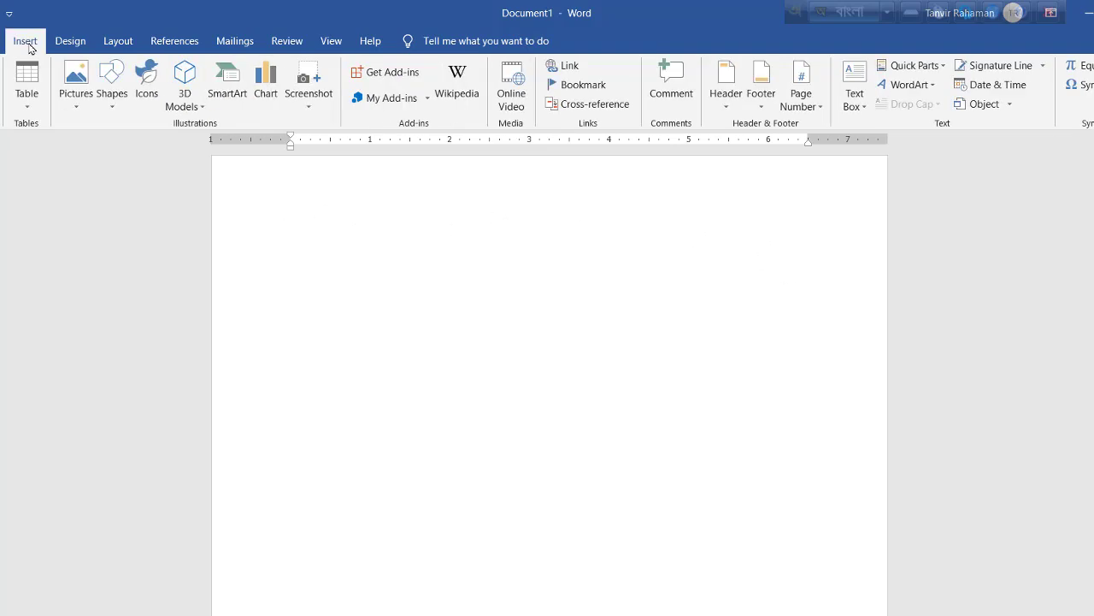
Insert an empty table 8 columns wide and 5 rows tall from the Table grid
{"action": "left_click", "coordinate": [22, 101]}
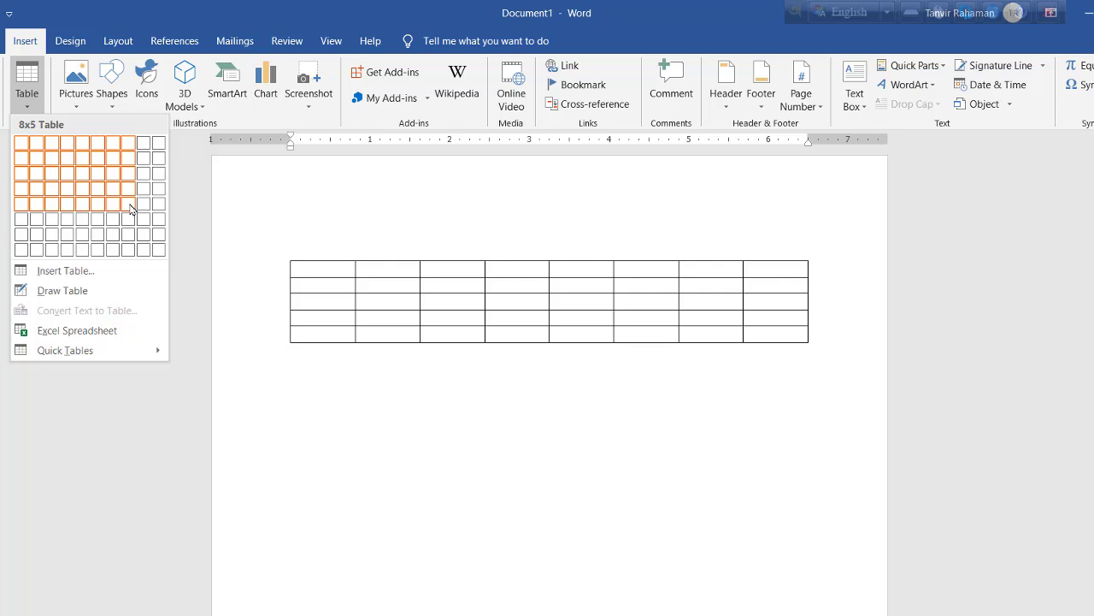
{"action": "left_click", "coordinate": [130, 206]}
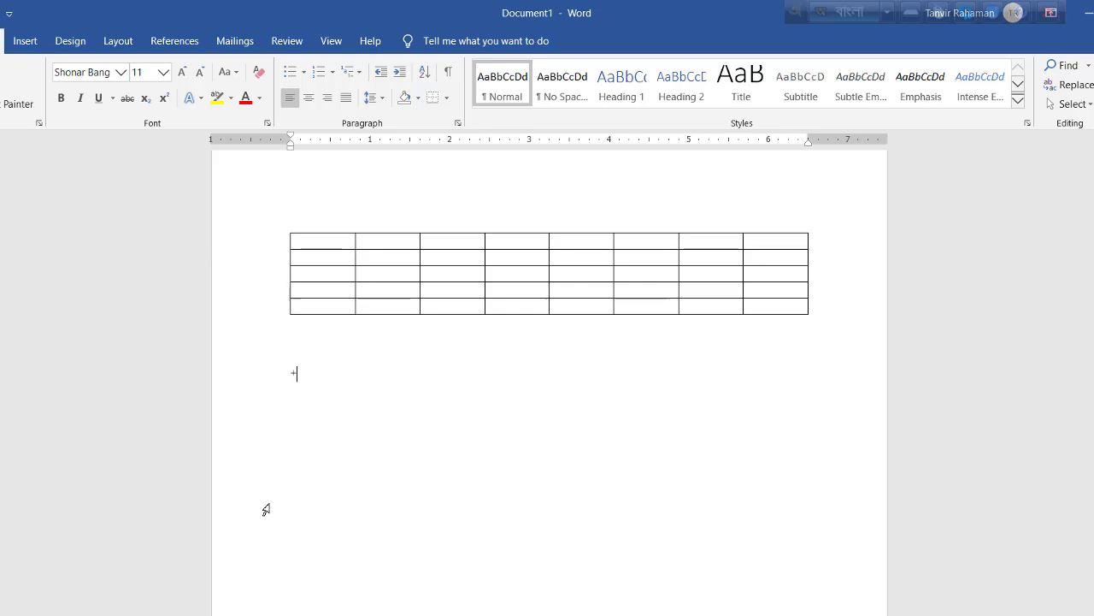
{"action": "type", "text": "-------------"}
{"action": "type", "text": "--"}
{"action": "type", "text": "+-"}
{"action": "type", "text": "-------------------+-"}
{"action": "type", "text": "----------------"}
{"action": "type", "text": "-+"}
{"action": "type", "text": "------------+"}
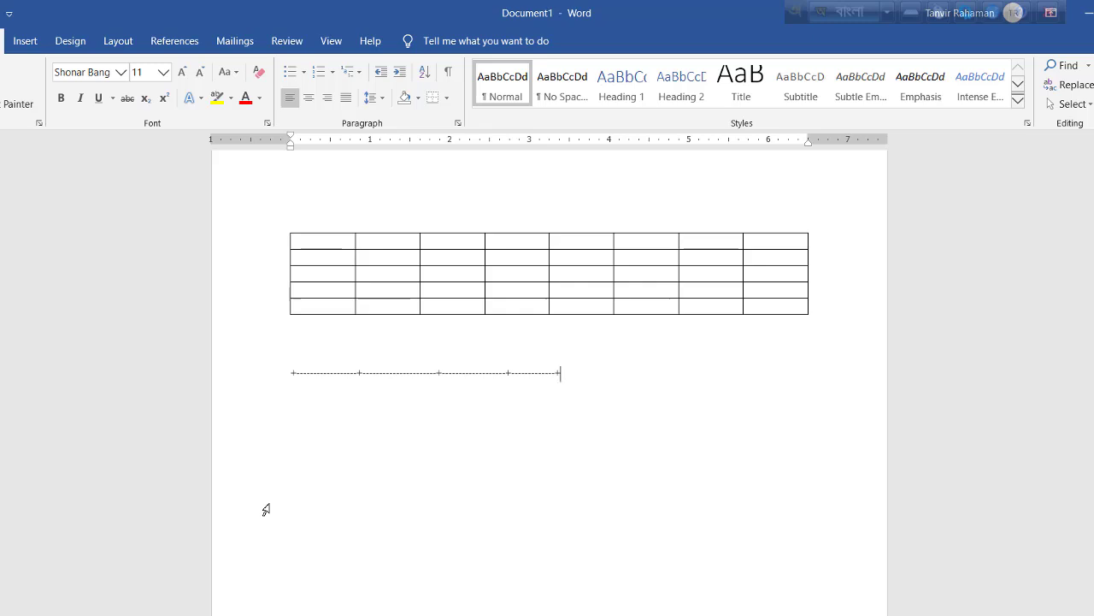
{"action": "key", "text": "Return"}
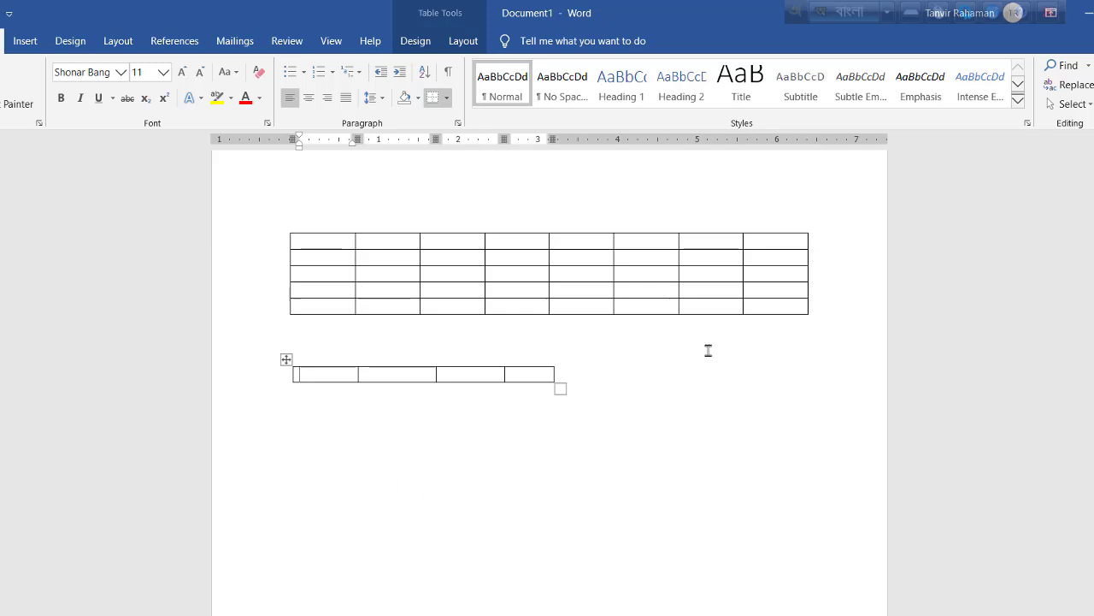
{"action": "key", "text": "Up"}
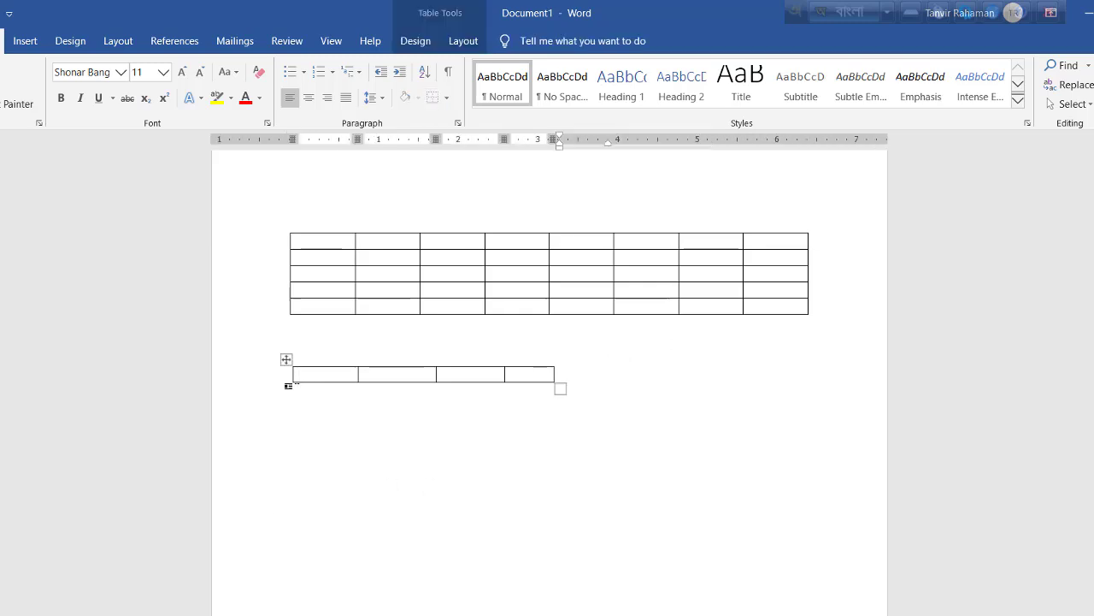
{"action": "left_click", "coordinate": [286, 362]}
{"action": "key", "text": "BackSpace"}
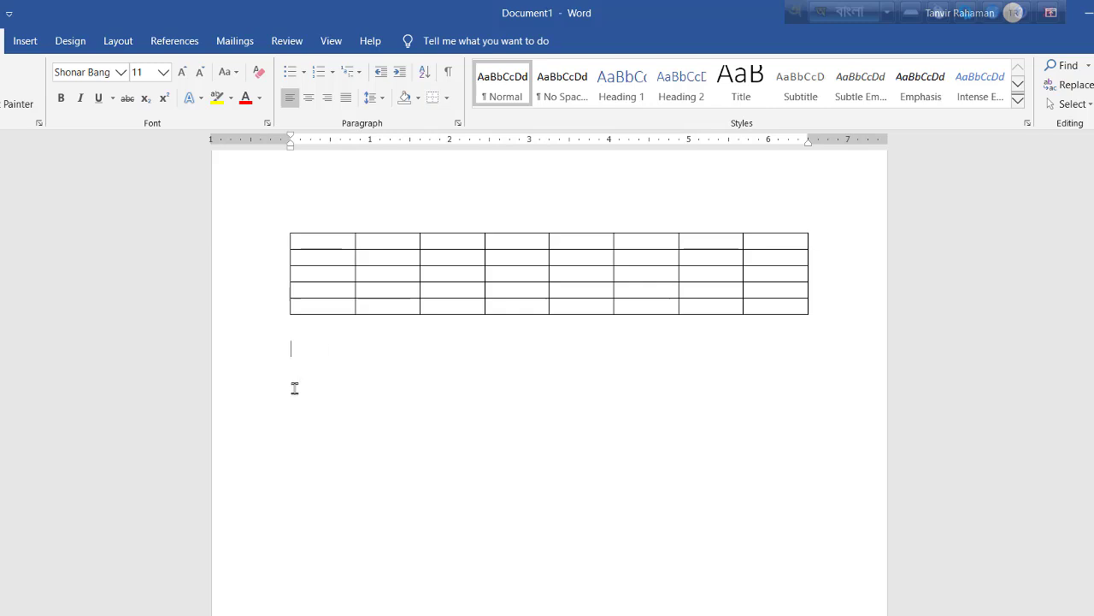
{"action": "left_click", "coordinate": [332, 244]}
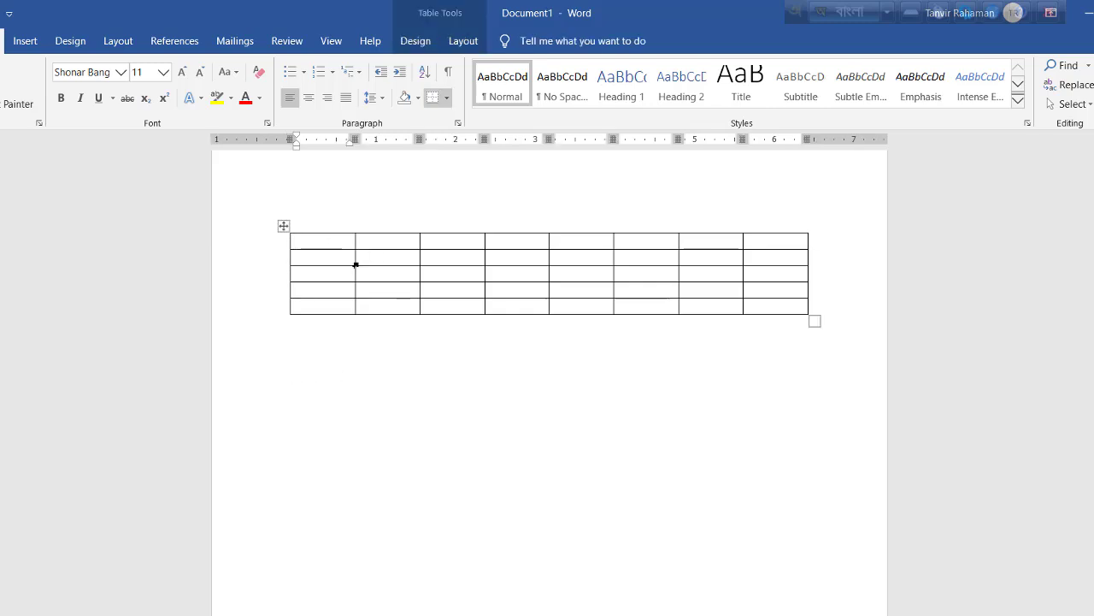
Switch to English input and enter 45, 50, 50, 85, 85, 85, 45, 45 across the first row
{"action": "key", "text": "F12"}
{"action": "type", "text": "45"}
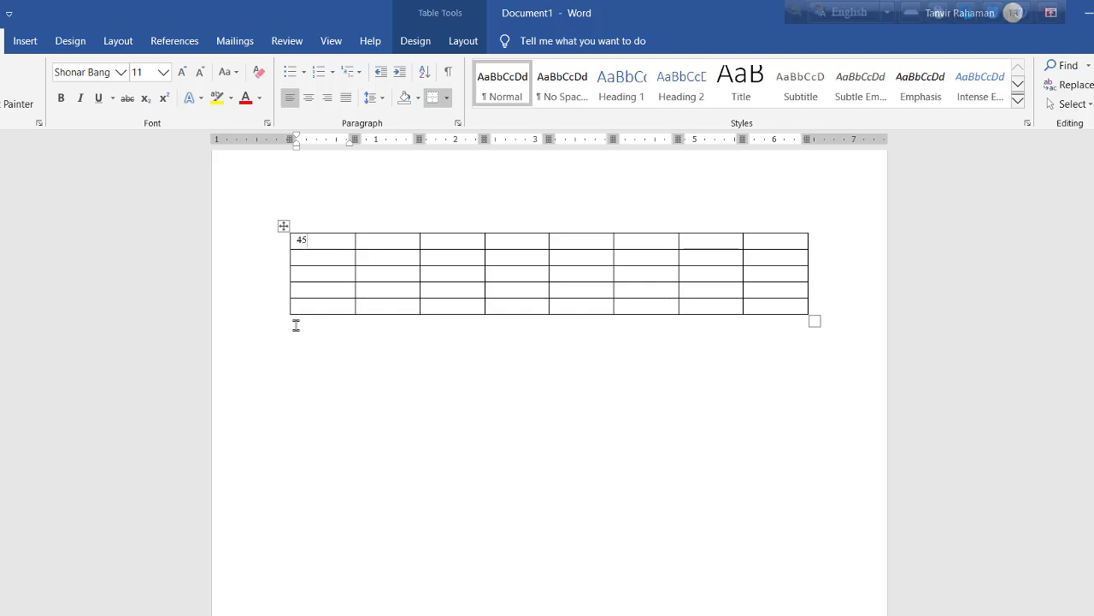
{"action": "key", "text": "Tab"}
{"action": "type", "text": "50"}
{"action": "key", "text": "Tab"}
{"action": "type", "text": "50"}
{"action": "key", "text": "Tab"}
{"action": "type", "text": "85"}
{"action": "key", "text": "Tab"}
{"action": "type", "text": "85"}
{"action": "key", "text": "Tab"}
{"action": "type", "text": "8"}
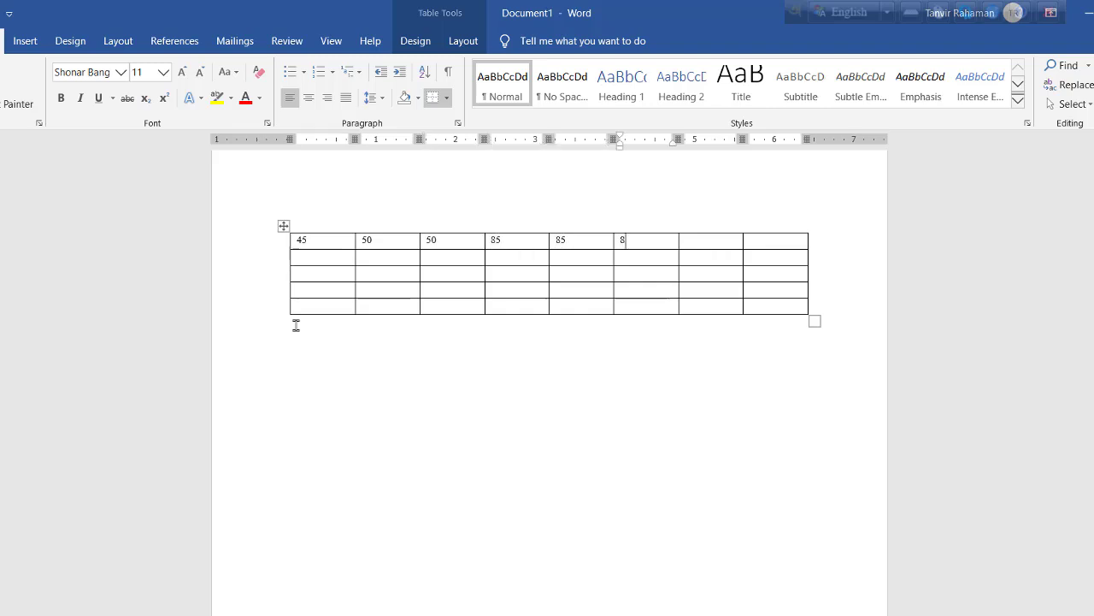
{"action": "type", "text": "5"}
{"action": "key", "text": "Tab"}
{"action": "type", "text": "45"}
{"action": "key", "text": "Tab"}
{"action": "type", "text": "45"}
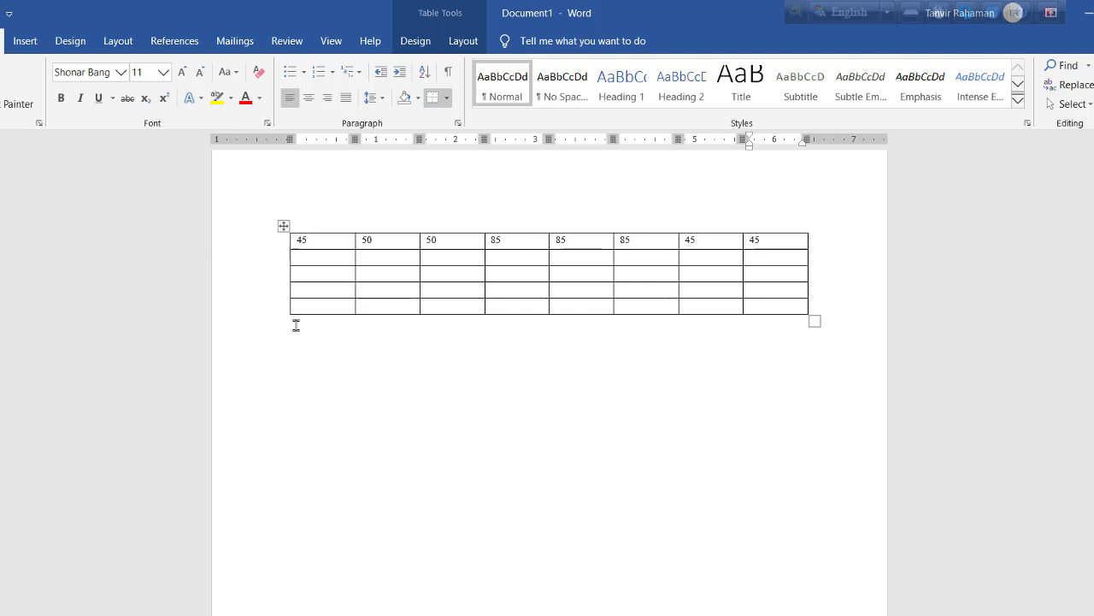
Review the first-row values and move down to the second row's first cell
{"action": "key", "text": "shift+Tab"}
{"action": "key", "text": "shift+Tab"}
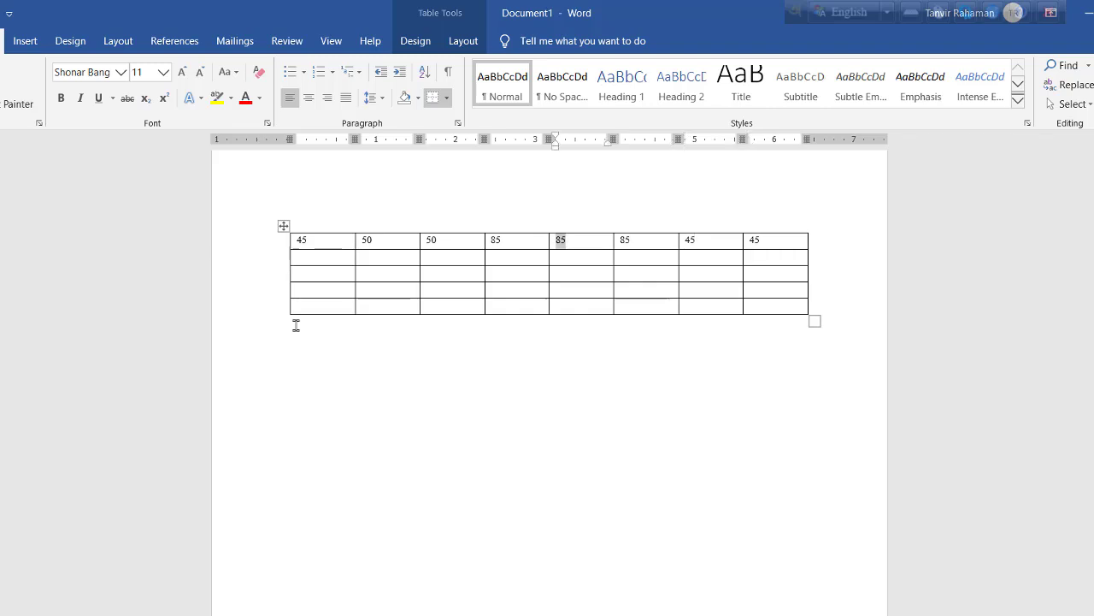
{"action": "key", "text": "shift+Tab"}
{"action": "key", "text": "shift+Tab"}
{"action": "key", "text": "shift+Tab"}
{"action": "key", "text": "shift+Tab"}
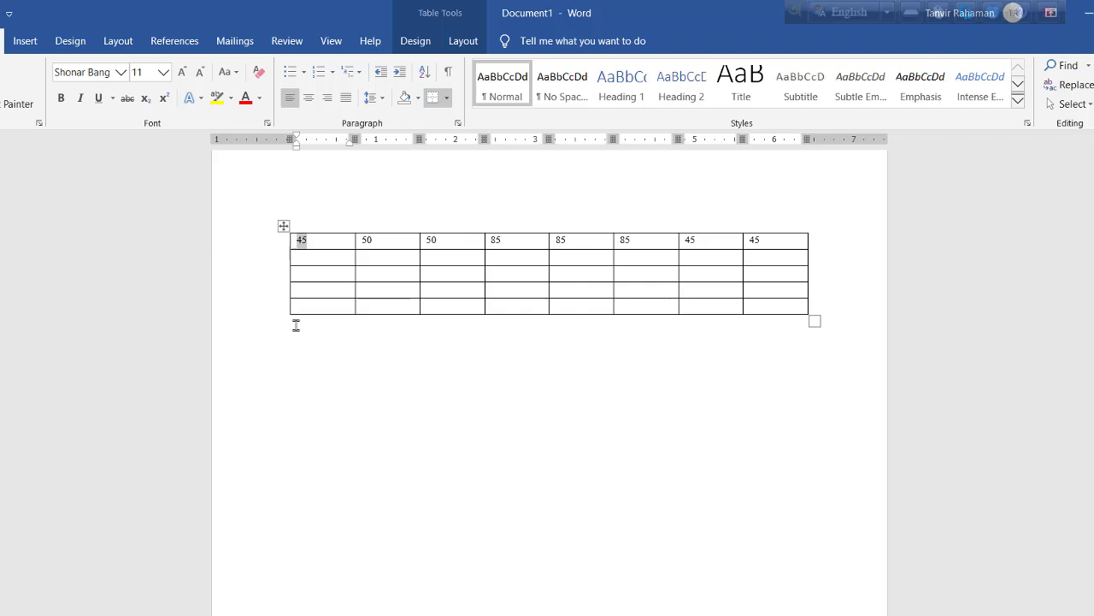
{"action": "key", "text": "Tab"}
{"action": "key", "text": "Tab"}
{"action": "key", "text": "Tab"}
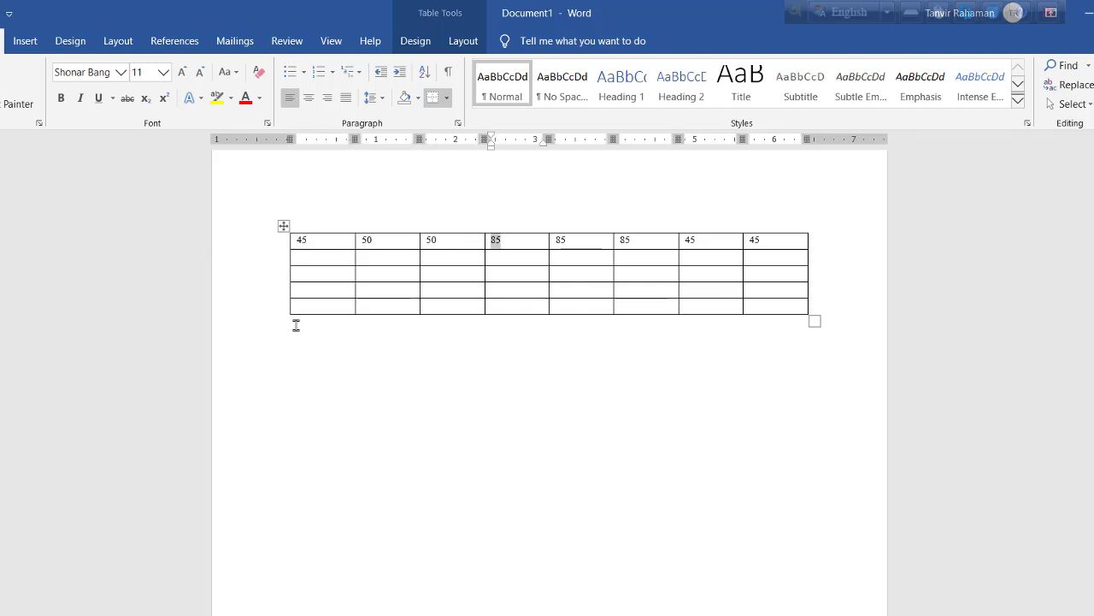
{"action": "key", "text": "Tab"}
{"action": "key", "text": "Tab"}
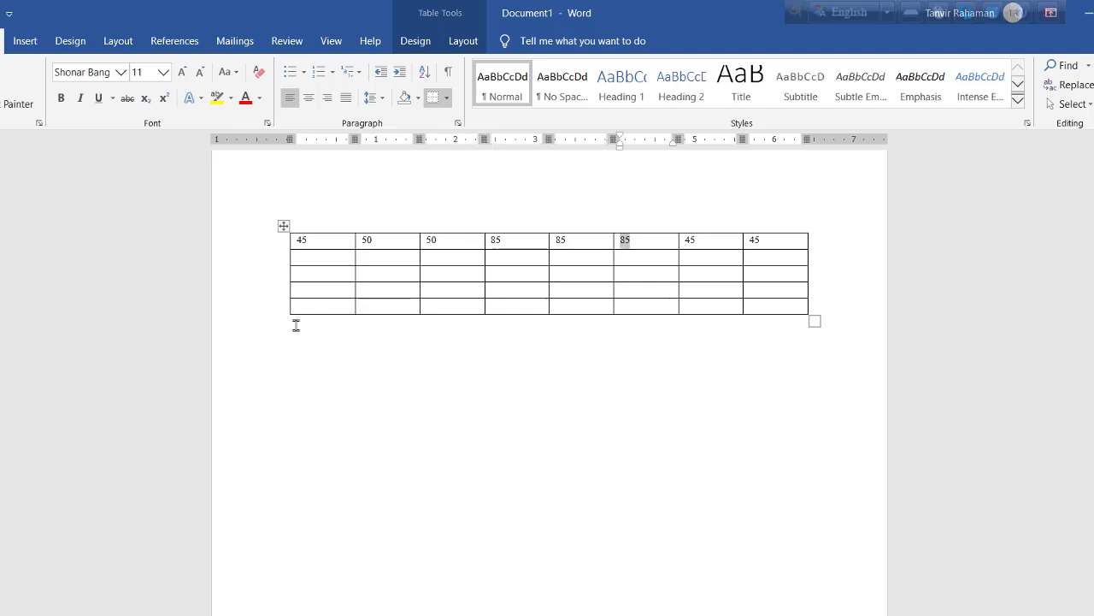
{"action": "key", "text": "Tab"}
{"action": "key", "text": "Tab"}
{"action": "key", "text": "Tab"}
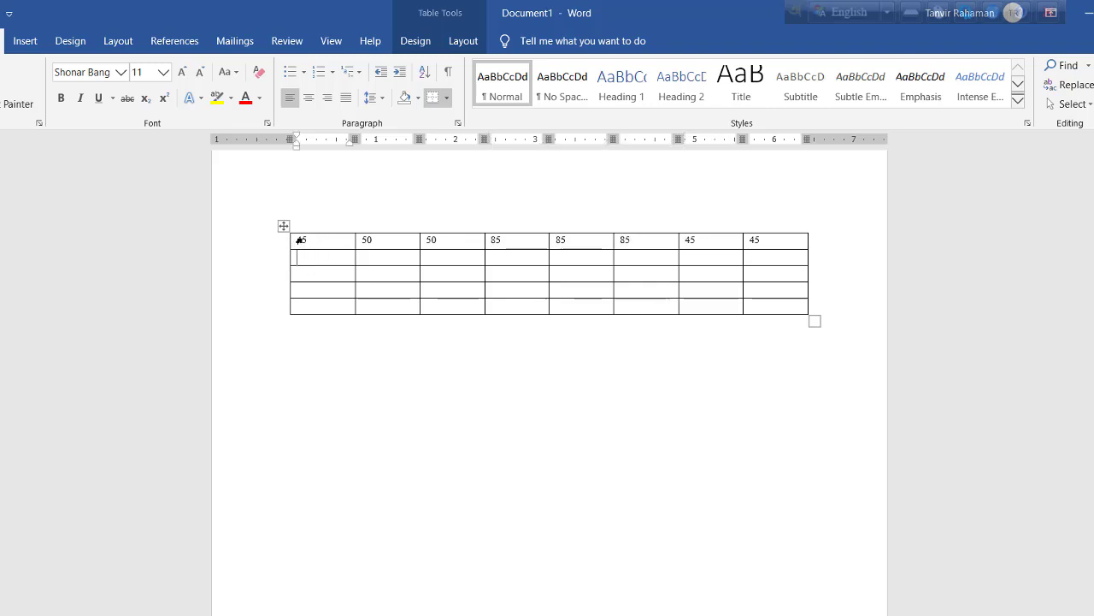
{"action": "left_click_drag", "start_coordinate": [296, 241], "coordinate": [762, 244]}
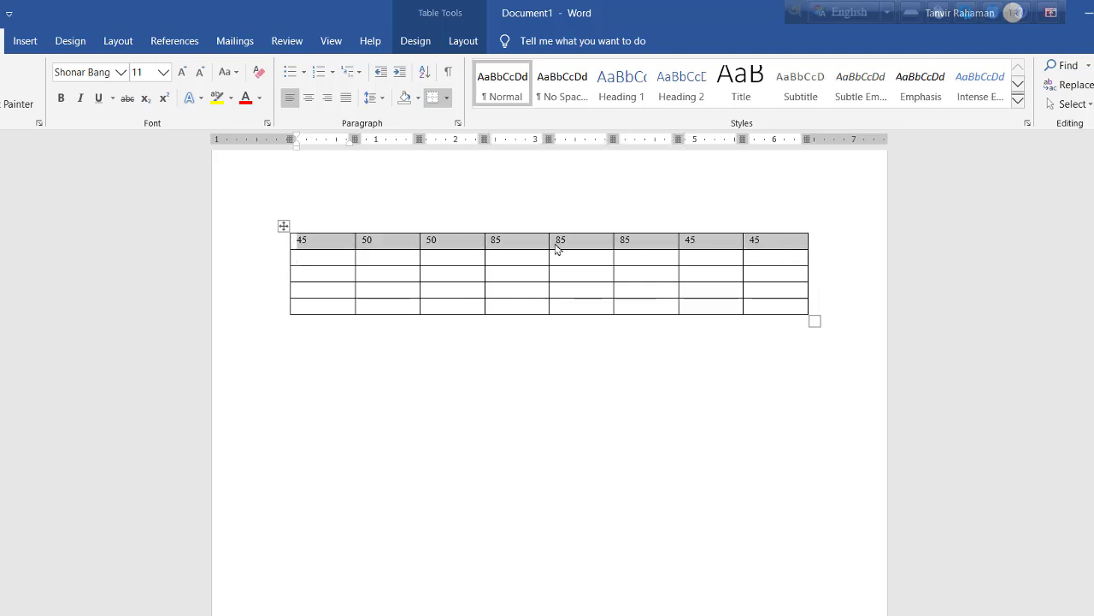
{"action": "left_click_drag", "start_coordinate": [297, 256], "coordinate": [772, 308]}
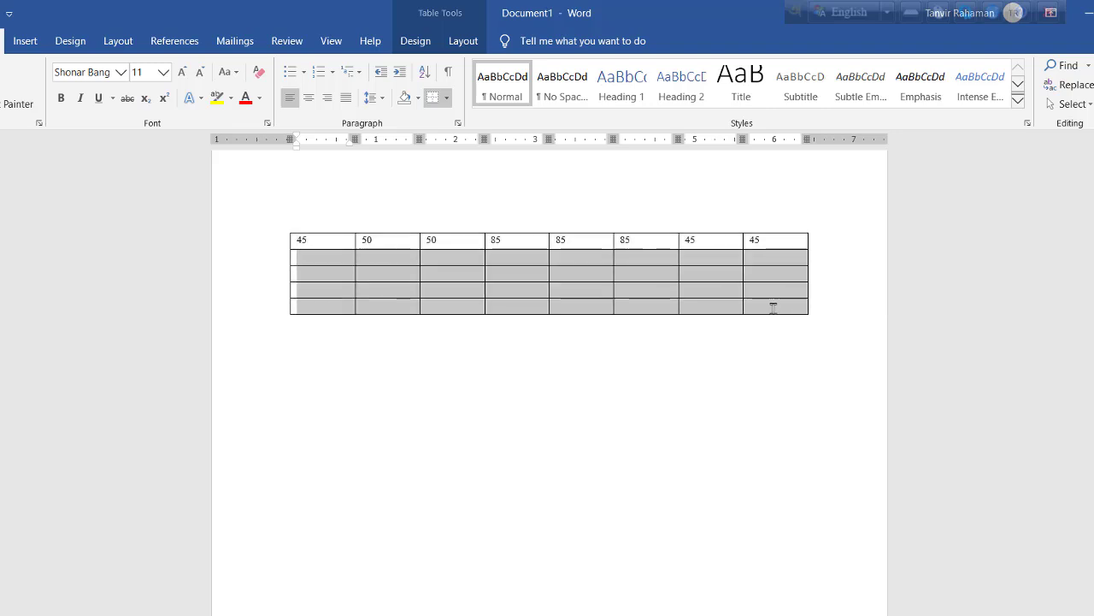
{"action": "key", "text": "ctrl+v"}
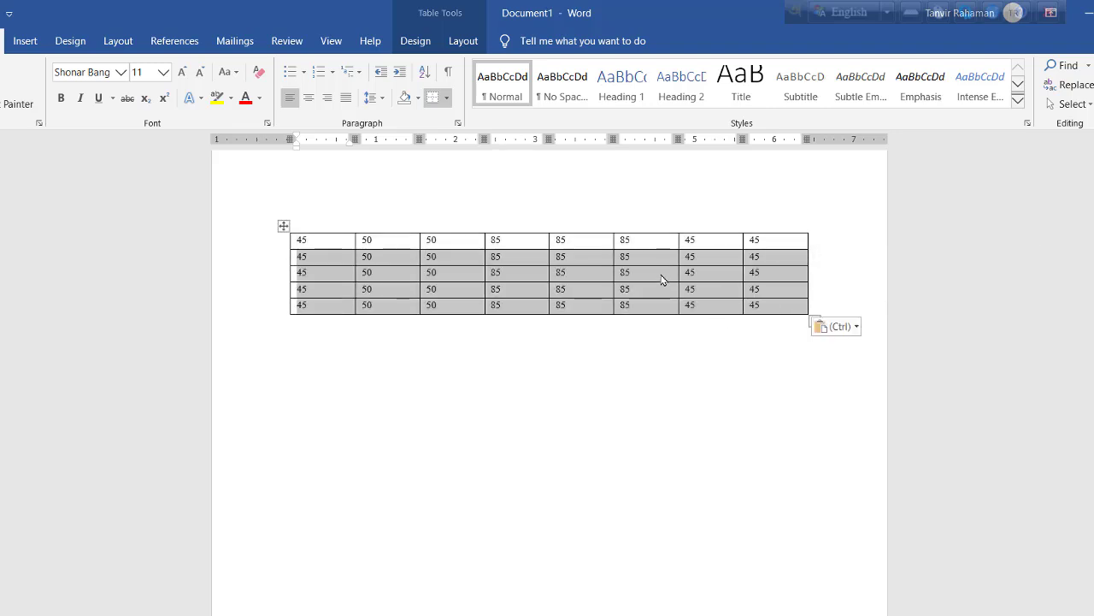
{"action": "left_click", "coordinate": [631, 273]}
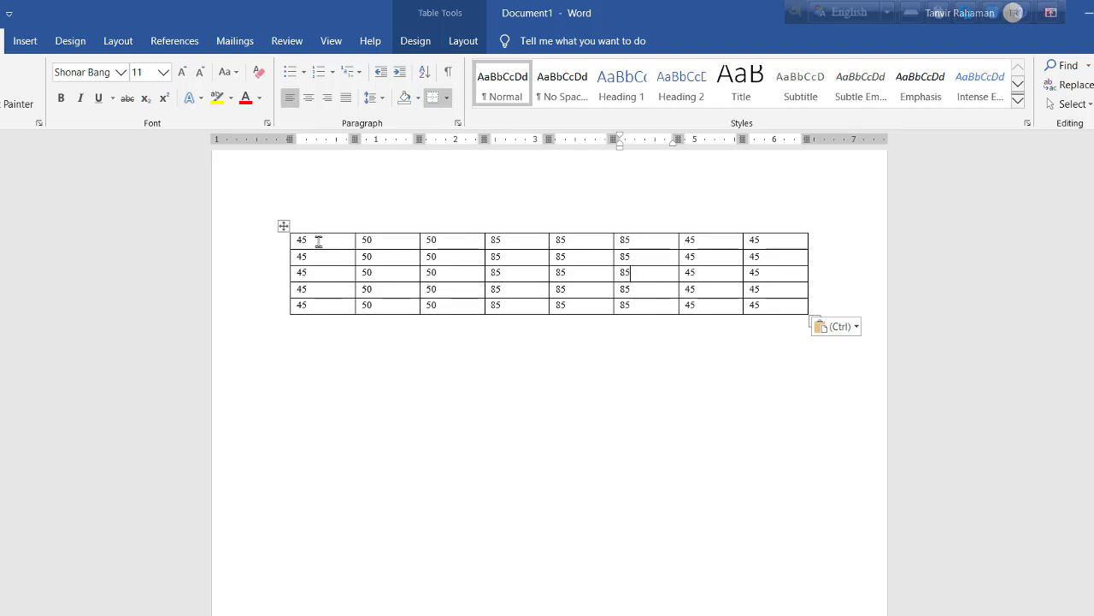
{"action": "left_click", "coordinate": [318, 257]}
{"action": "left_click", "coordinate": [330, 309]}
{"action": "left_click_drag", "start_coordinate": [301, 289], "coordinate": [764, 316]}
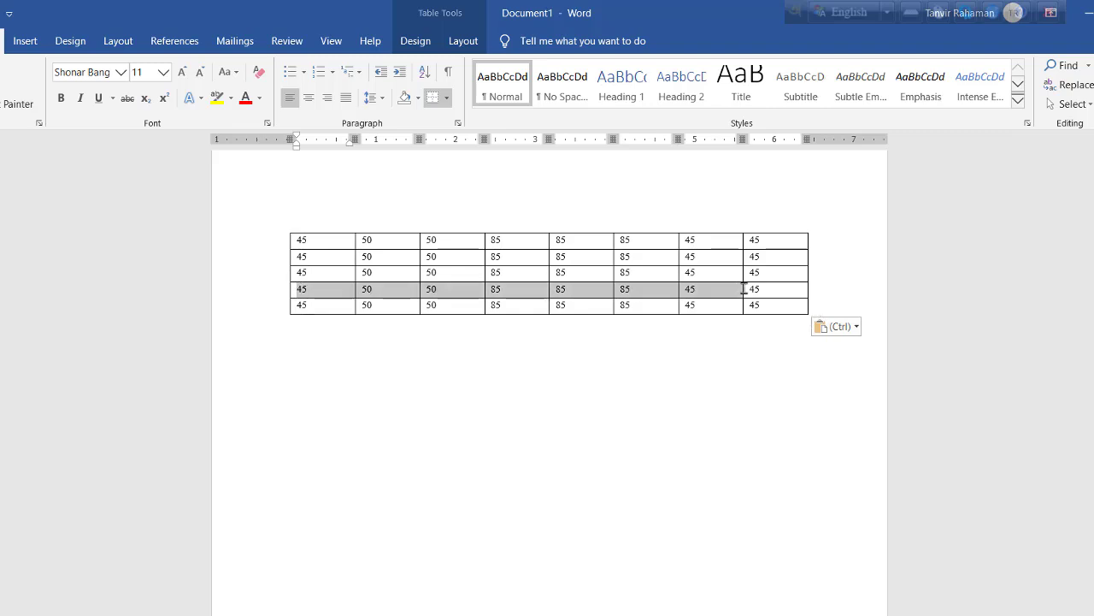
{"action": "left_click", "coordinate": [664, 293]}
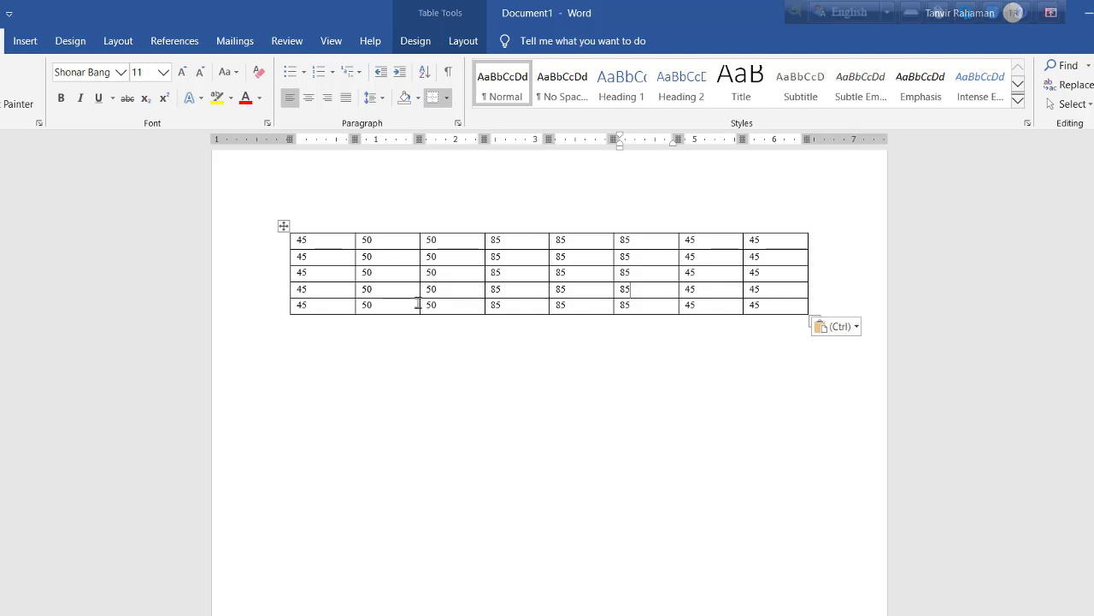
{"action": "mouse_move", "coordinate": [308, 290]}
{"action": "left_mouse_down"}
{"action": "mouse_move", "coordinate": [767, 297]}
{"action": "mouse_move", "coordinate": [761, 310]}
{"action": "left_mouse_up"}
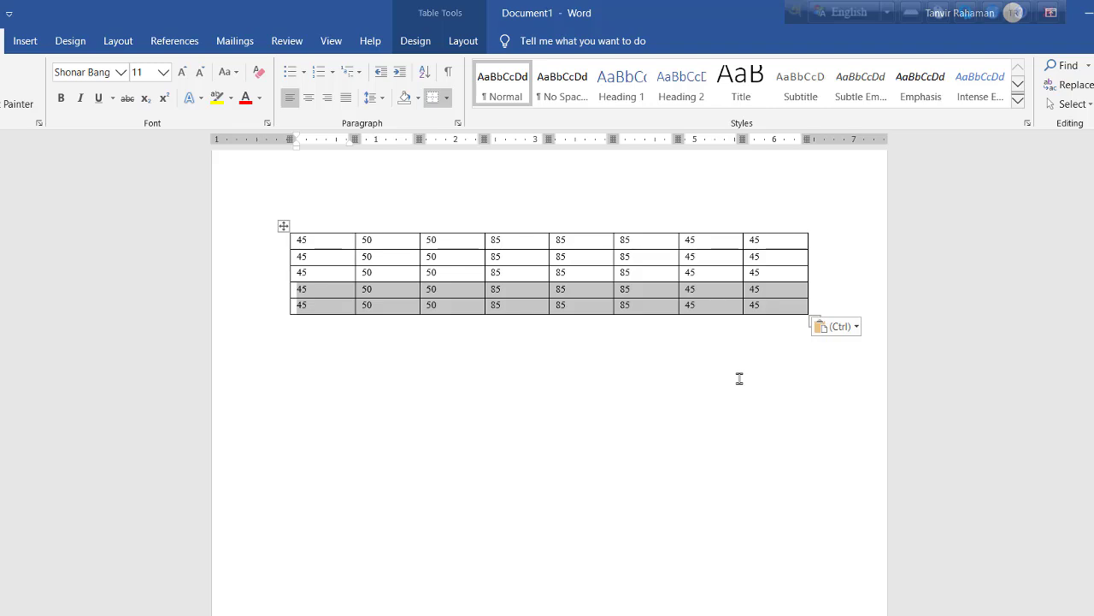
Split the last two rows into their own table with Ctrl+Shift+Enter, undoing and redoing the split
{"action": "key", "text": "ctrl+shift+Return"}
{"action": "key", "text": "Return"}
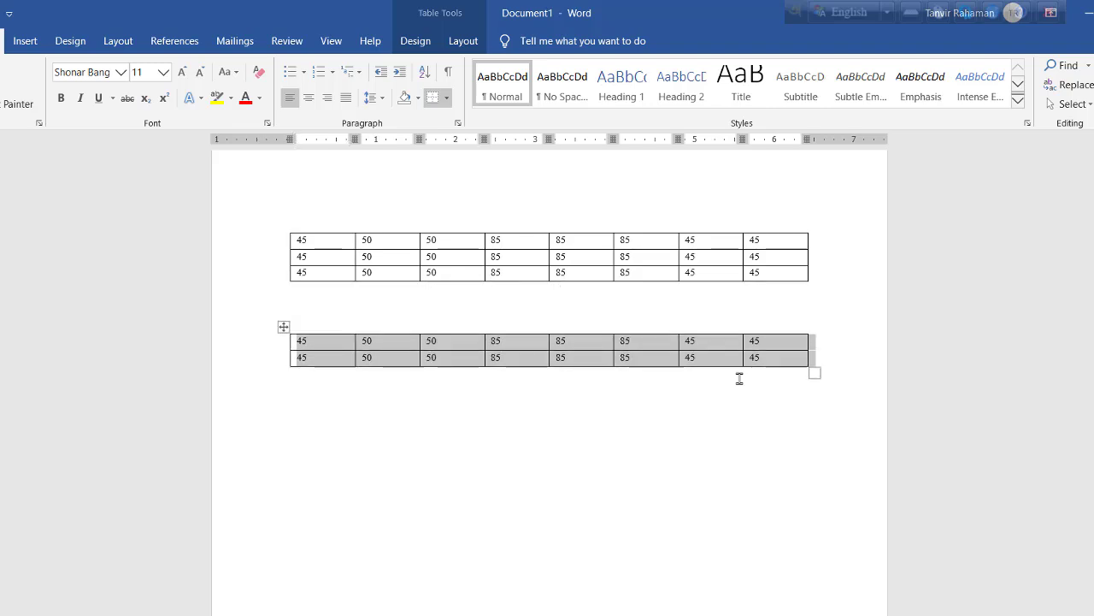
{"action": "key", "text": "Return"}
{"action": "key", "text": "Return"}
{"action": "key", "text": "Return"}
{"action": "key", "text": "Return"}
{"action": "key", "text": "Return"}
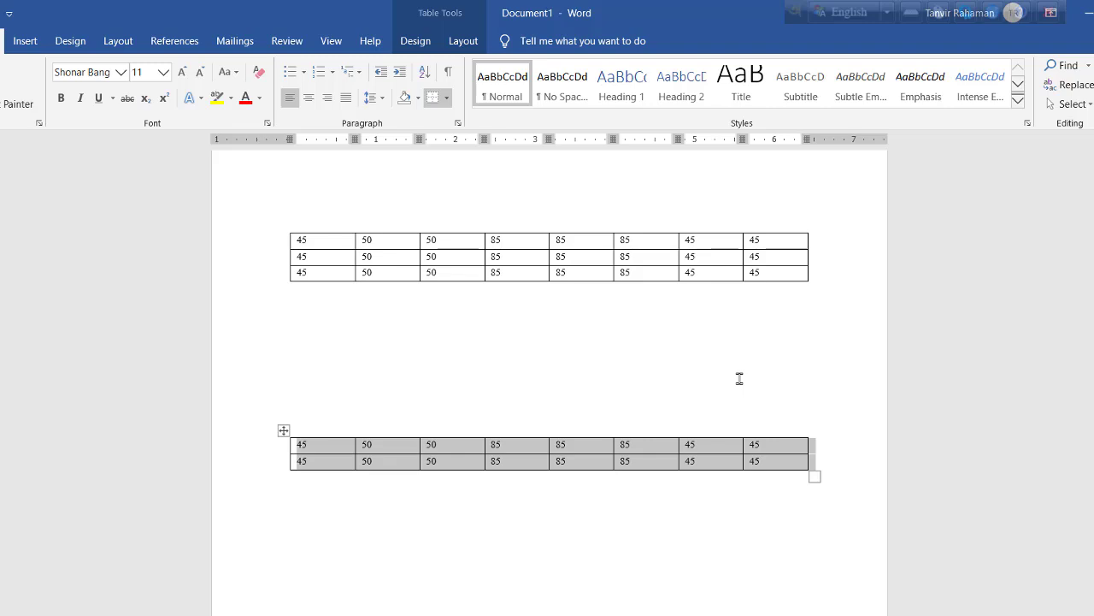
{"action": "key", "text": "ctrl+z"}
{"action": "key", "text": "ctrl+z"}
{"action": "key", "text": "ctrl+z"}
{"action": "key", "text": "ctrl+z"}
{"action": "key", "text": "ctrl+z"}
{"action": "key", "text": "ctrl+z"}
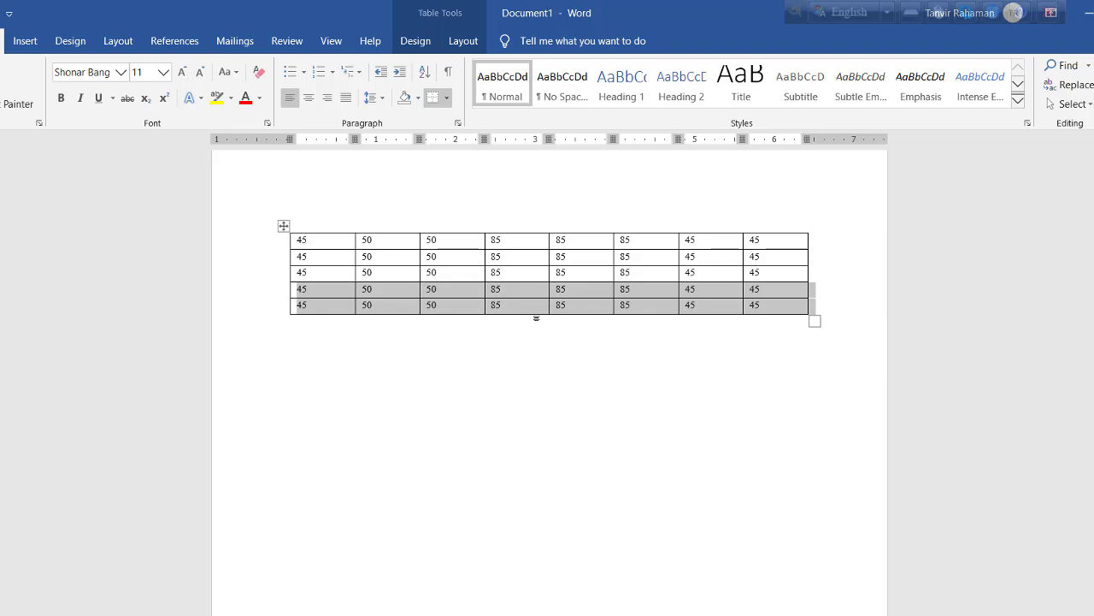
{"action": "key", "text": "ctrl+y"}
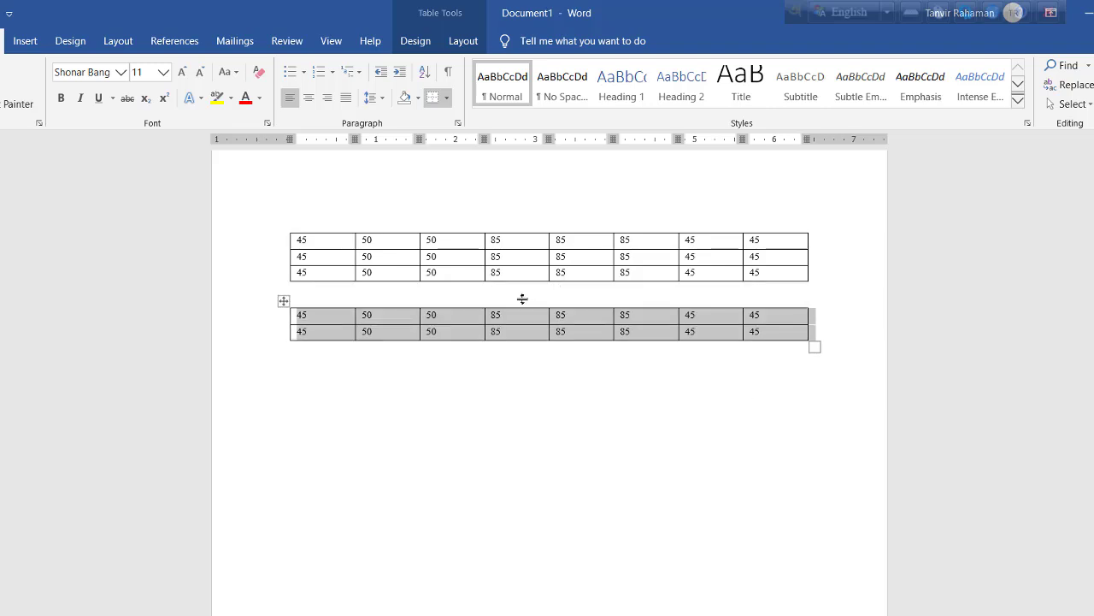
{"action": "left_click", "coordinate": [544, 318]}
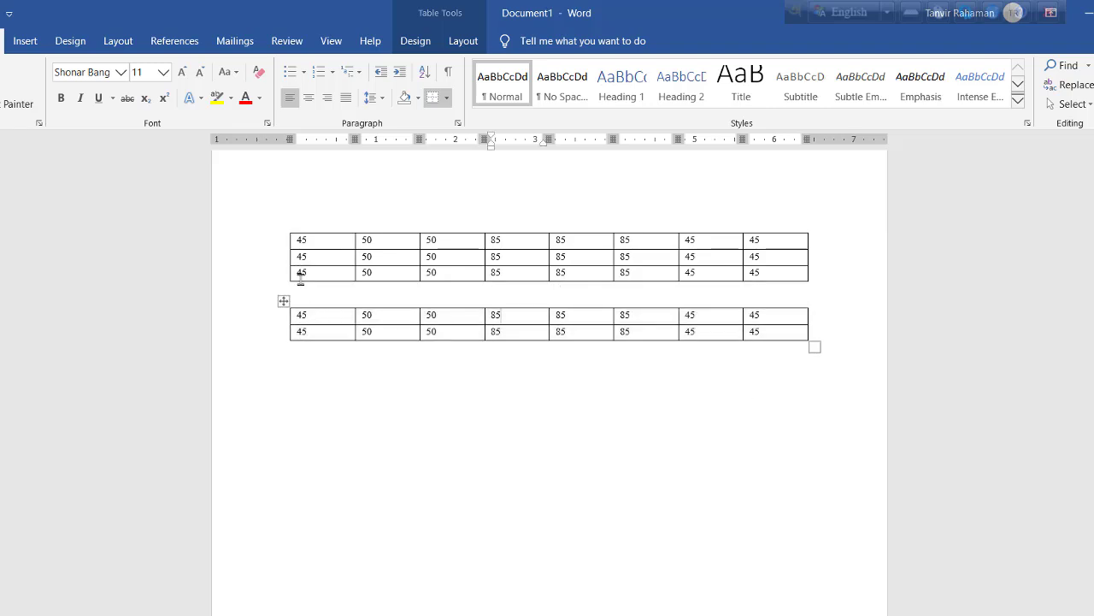
{"action": "left_click_drag", "start_coordinate": [307, 316], "coordinate": [769, 322]}
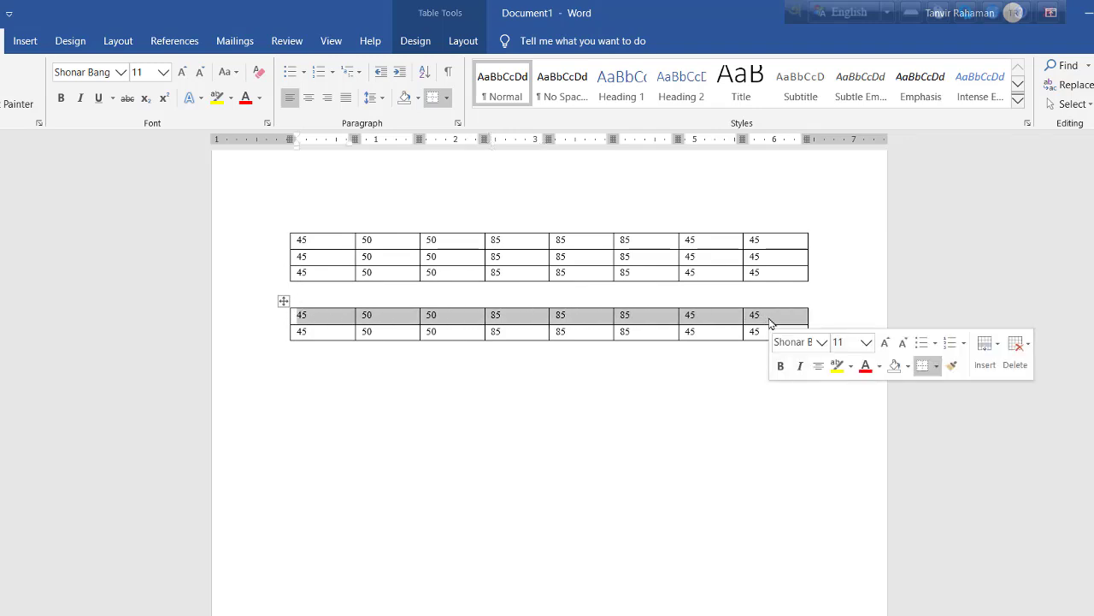
Try moving the lower table's first row up above the first table, then back down
{"action": "left_click", "coordinate": [304, 223]}
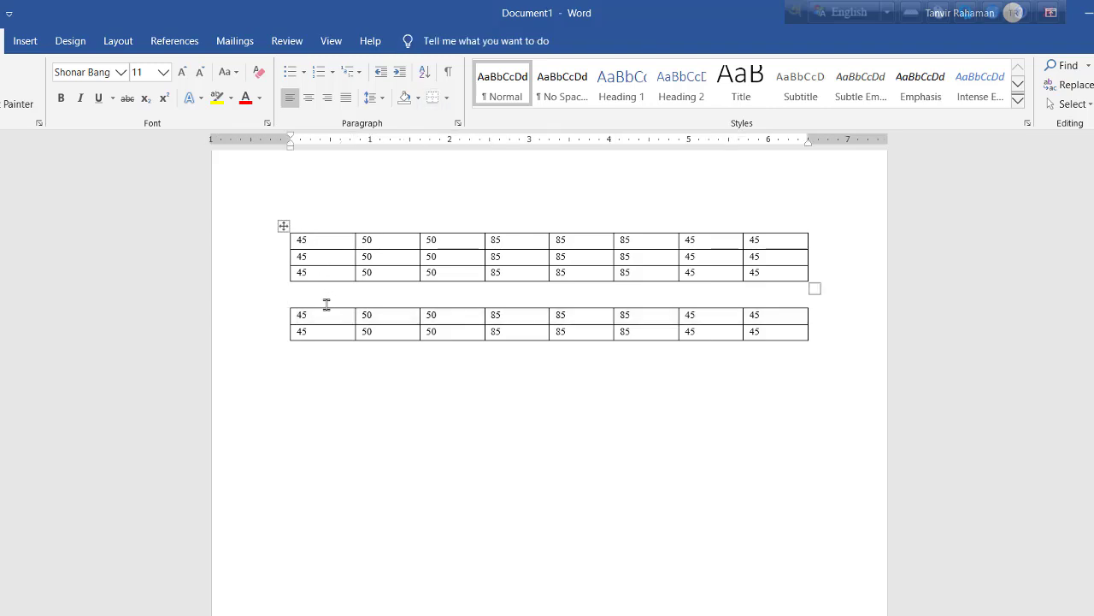
{"action": "left_click_drag", "start_coordinate": [297, 314], "coordinate": [782, 318]}
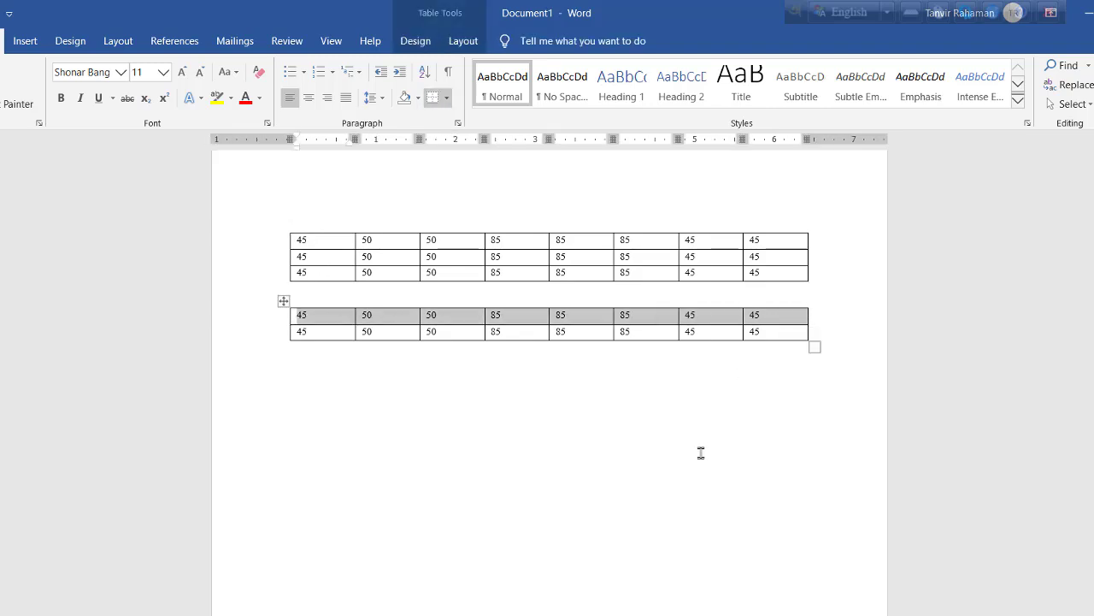
{"action": "key", "text": "alt+shift+Up"}
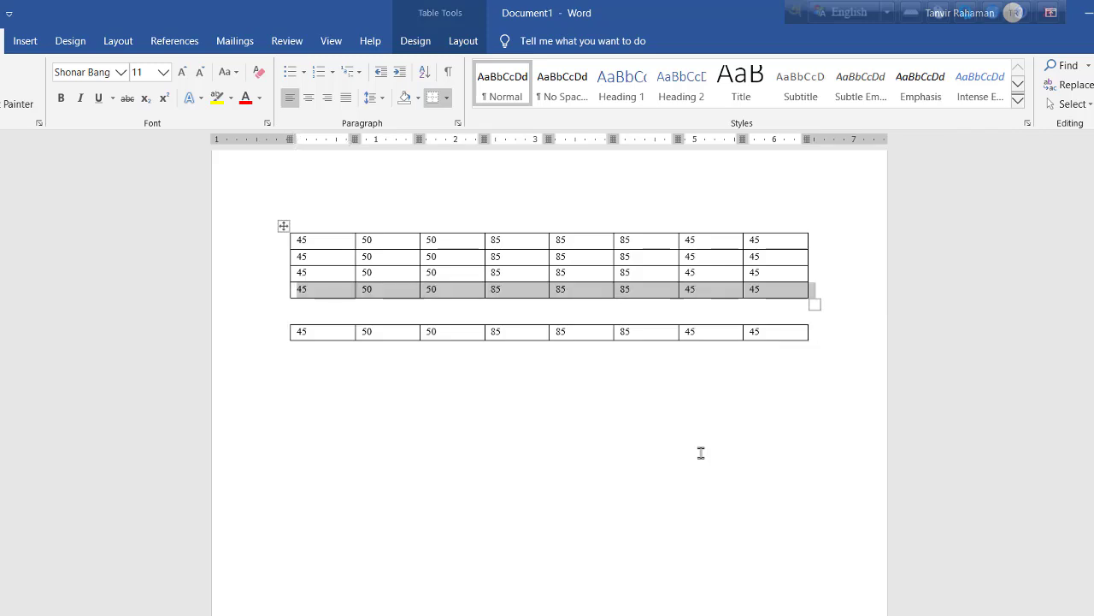
{"action": "key", "text": "alt+shift+Up"}
{"action": "key", "text": "alt+shift+Up"}
{"action": "key", "text": "alt+shift+Up"}
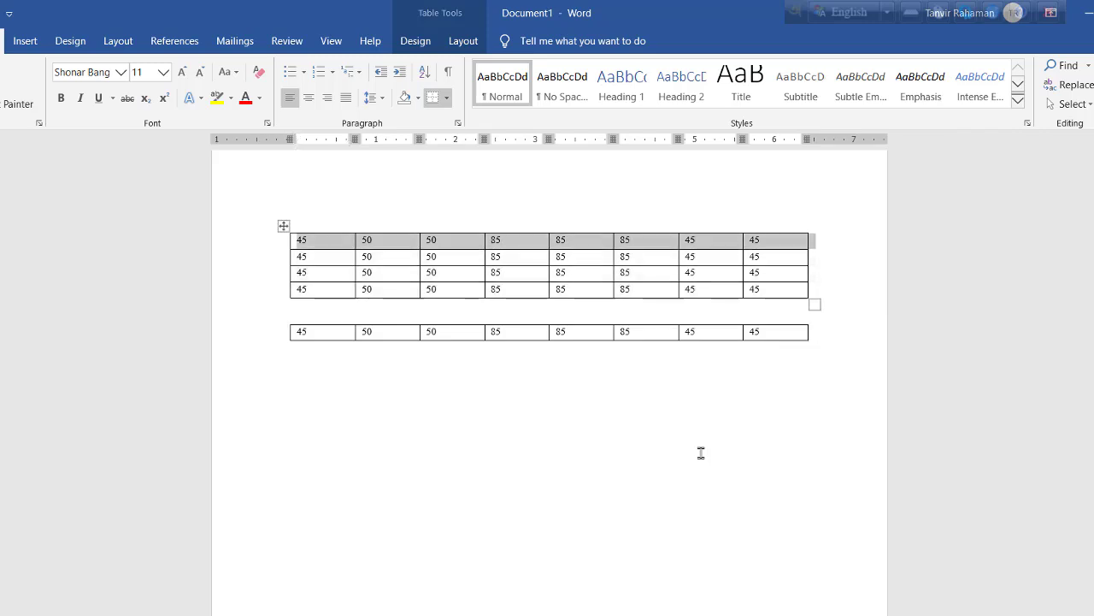
{"action": "key", "text": "alt+shift+Up"}
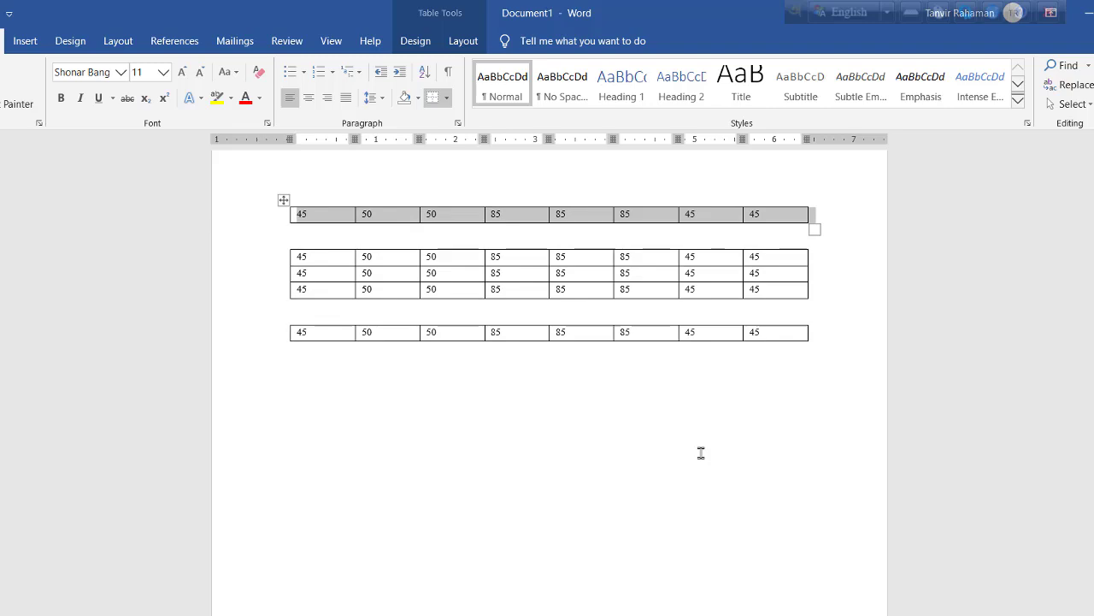
{"action": "key", "text": "alt+shift+Down"}
{"action": "key", "text": "alt+shift+Down"}
{"action": "key", "text": "alt+shift+Down"}
{"action": "key", "text": "alt+shift+Down"}
{"action": "key", "text": "alt+shift+Down"}
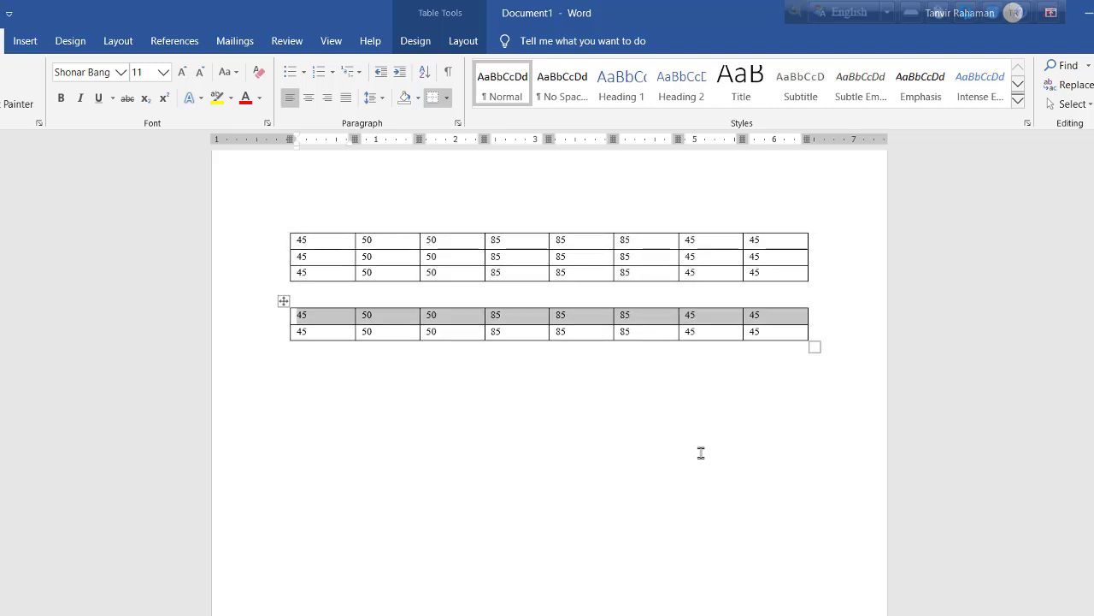
Change that row's first value from 45 to 60 and move the row up into the upper table
{"action": "left_click_drag", "start_coordinate": [315, 316], "coordinate": [295, 316]}
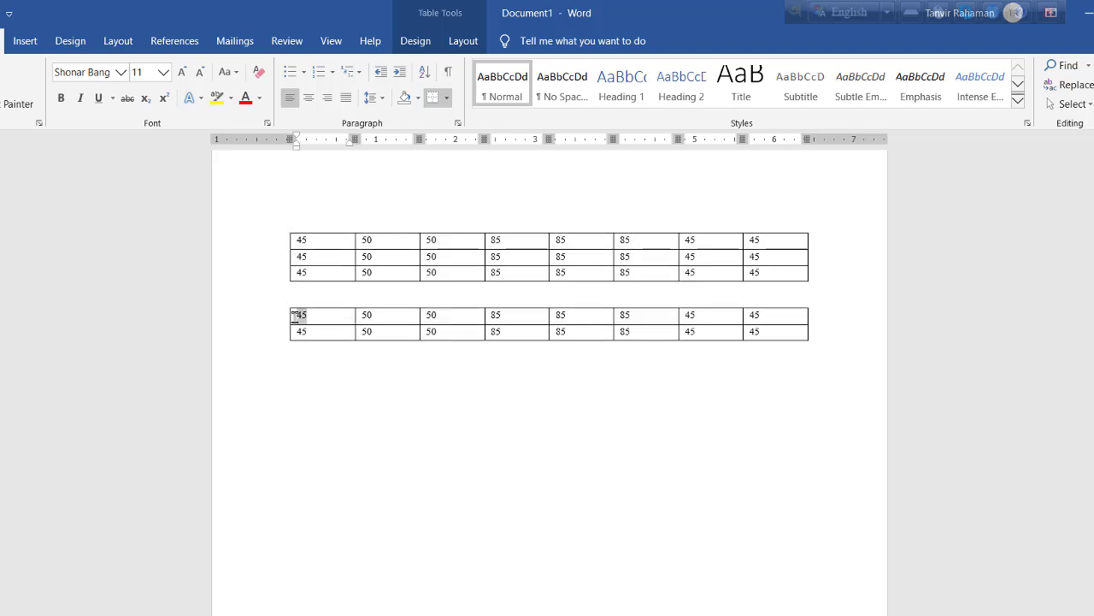
{"action": "type", "text": "60"}
{"action": "mouse_move", "coordinate": [296, 329]}
{"action": "left_mouse_down"}
{"action": "mouse_move", "coordinate": [772, 342]}
{"action": "mouse_move", "coordinate": [787, 319]}
{"action": "left_mouse_up"}
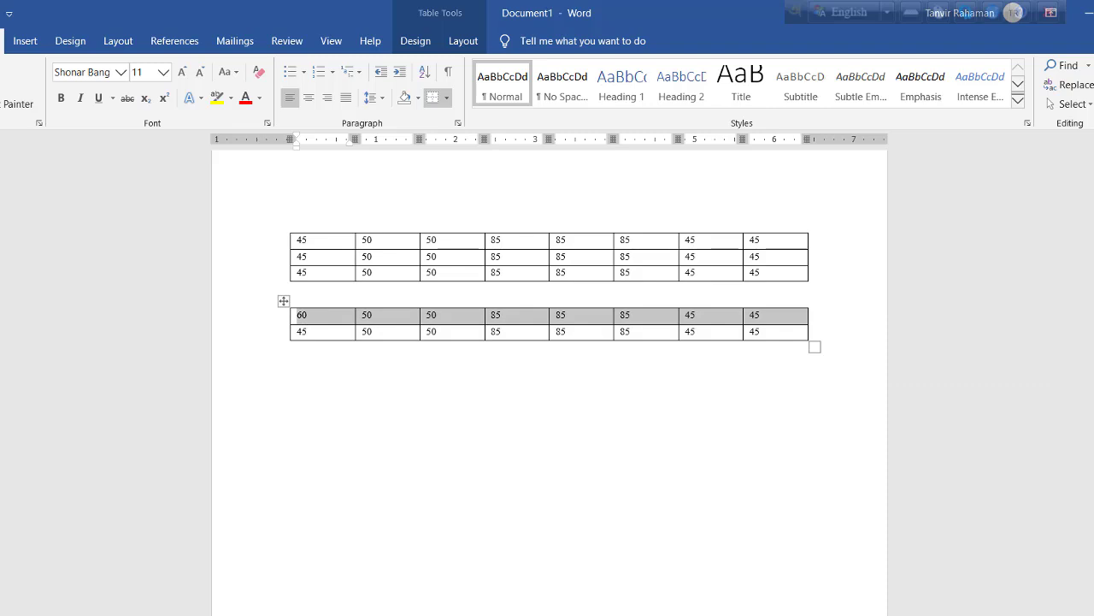
{"action": "key", "text": "alt+shift+Up"}
{"action": "key", "text": "alt+shift+Up"}
{"action": "key", "text": "alt+shift+Up"}
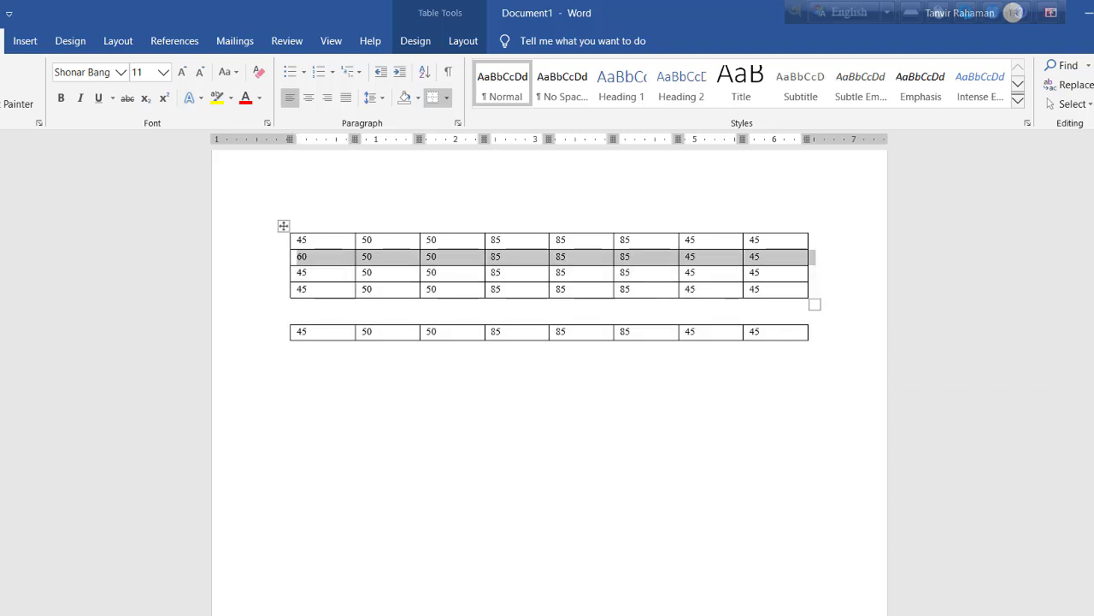
{"action": "key", "text": "alt+shift+Up"}
{"action": "key", "text": "alt+shift+Up"}
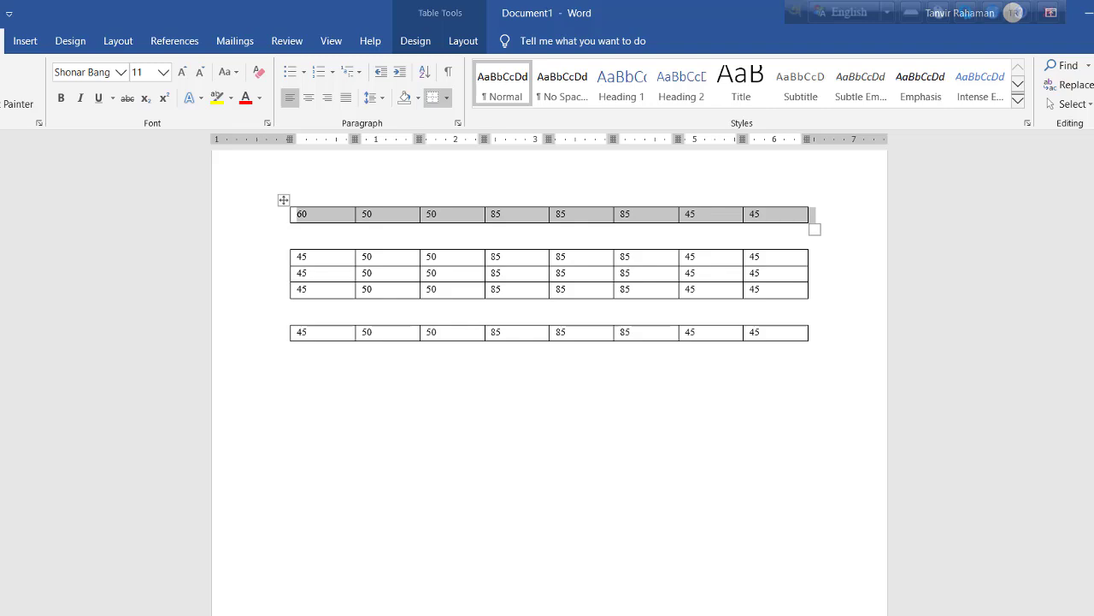
Merge the first three cells of the middle table's top row using Alt, A, M
{"action": "left_click", "coordinate": [464, 368]}
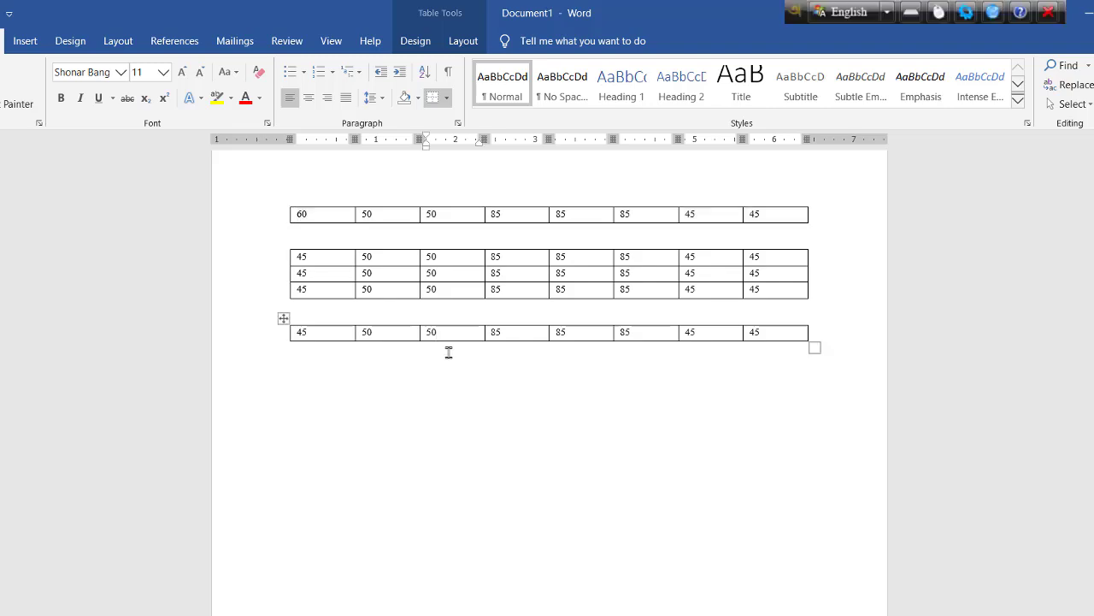
{"action": "left_click_drag", "start_coordinate": [305, 256], "coordinate": [442, 256]}
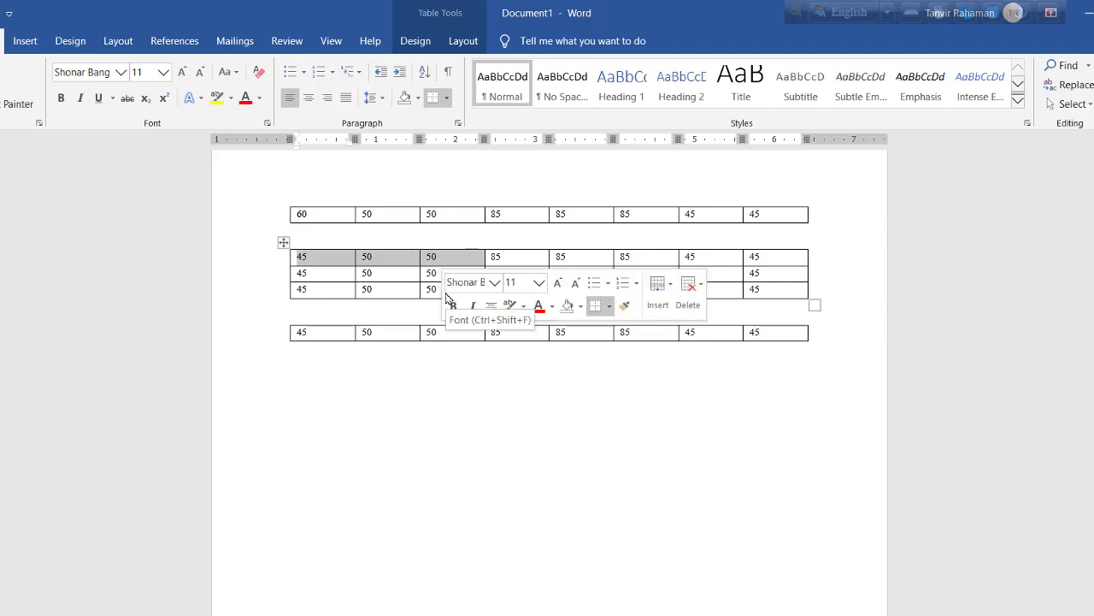
{"action": "left_click", "coordinate": [328, 259]}
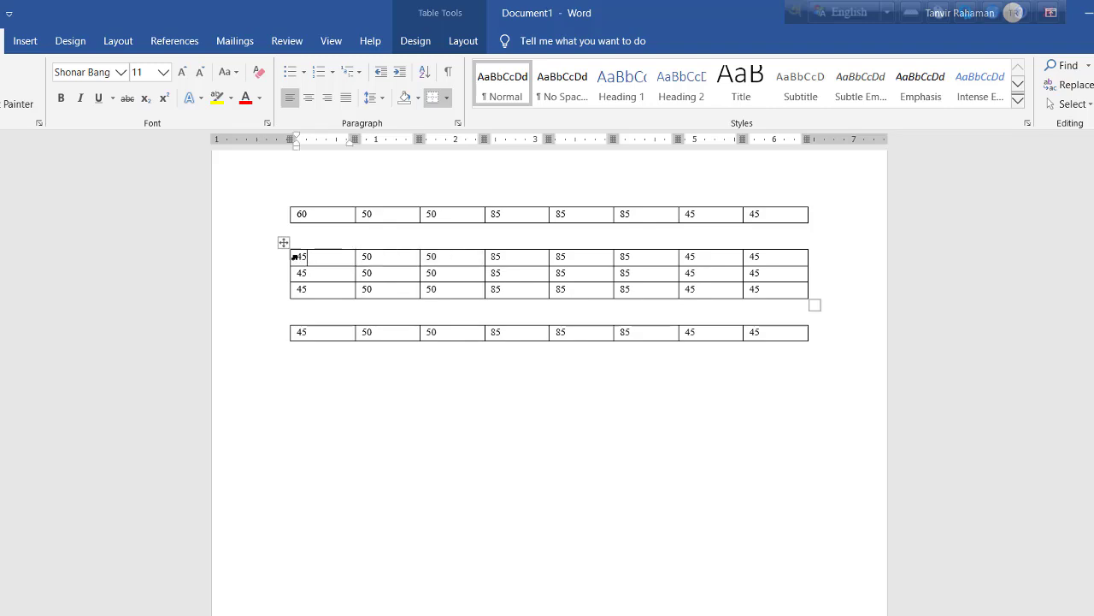
{"action": "left_click_drag", "start_coordinate": [294, 256], "coordinate": [427, 256]}
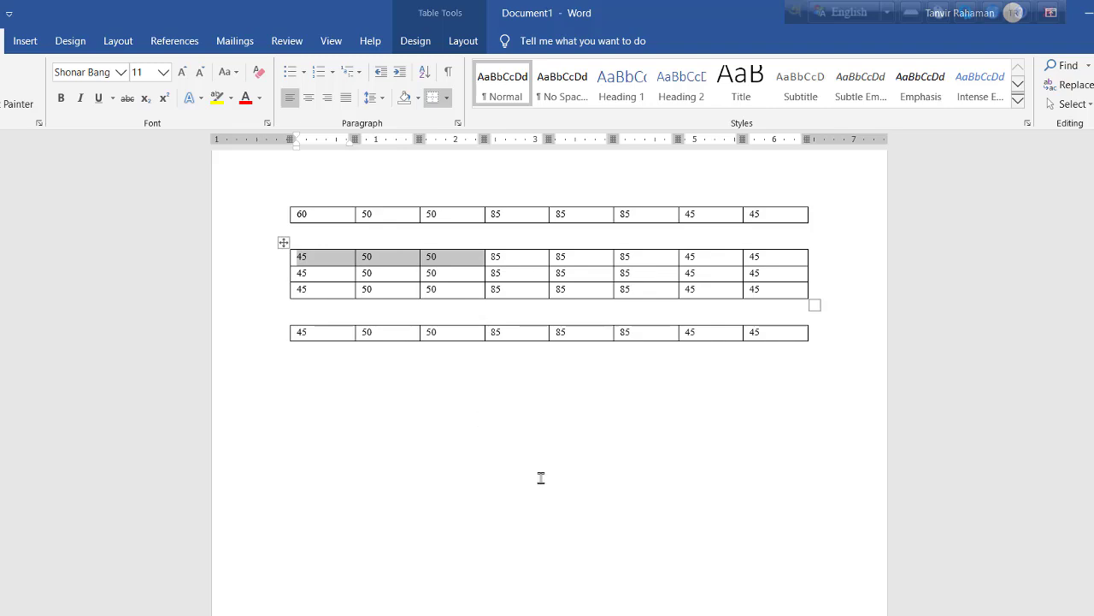
{"action": "key", "text": "alt"}
{"action": "key", "text": "a"}
{"action": "key", "text": "m"}
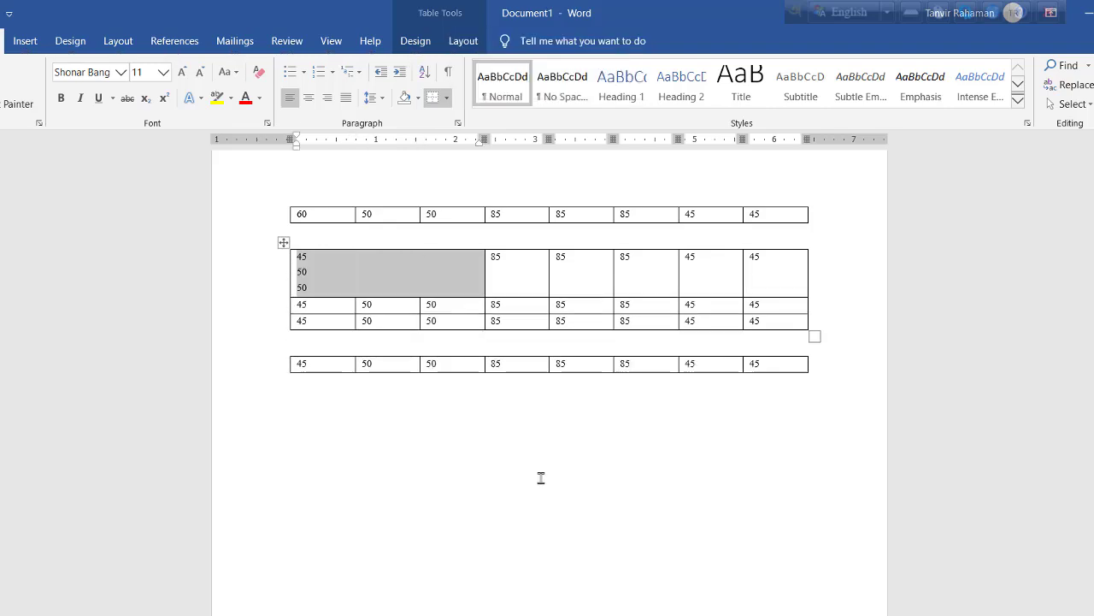
Check the stacked 45, 50, 50 in the merged cell and place the caret in the fourth cell
{"action": "left_click", "coordinate": [303, 269]}
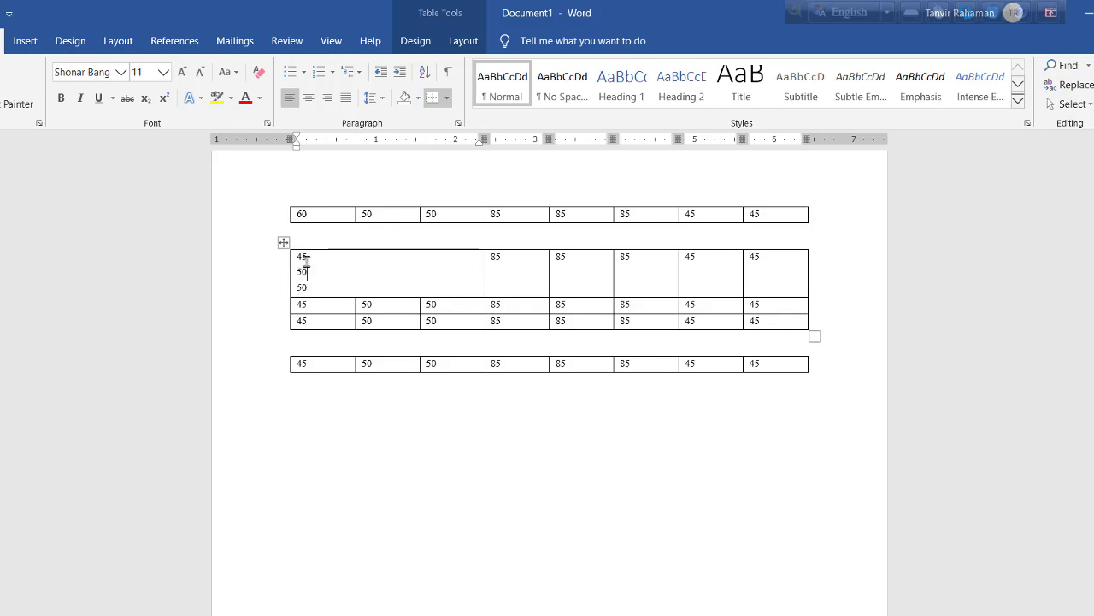
{"action": "left_click_drag", "start_coordinate": [320, 291], "coordinate": [296, 253]}
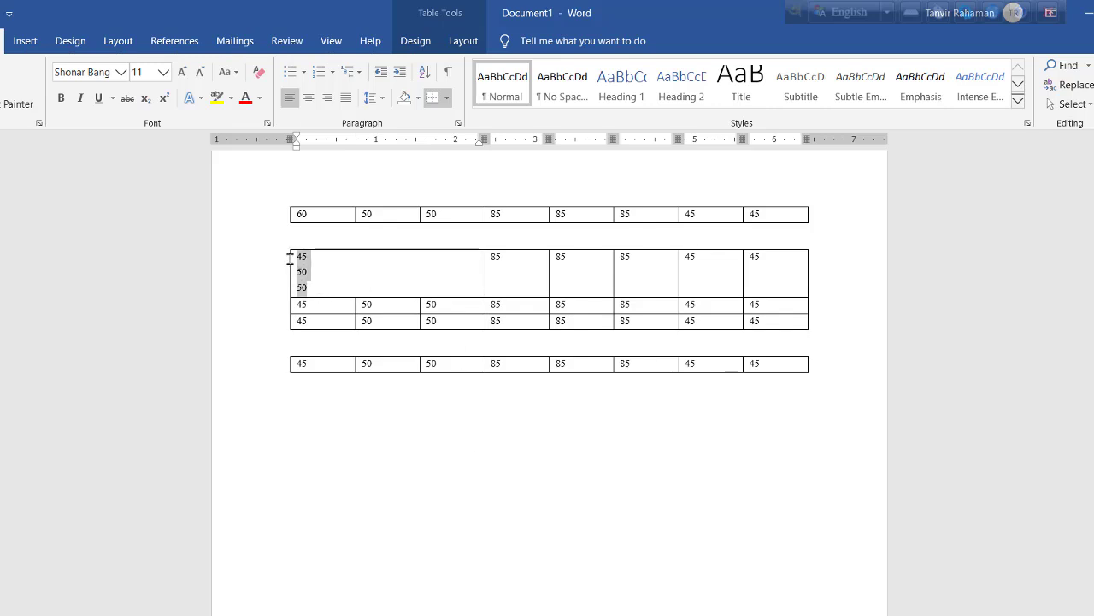
{"action": "left_click", "coordinate": [432, 277]}
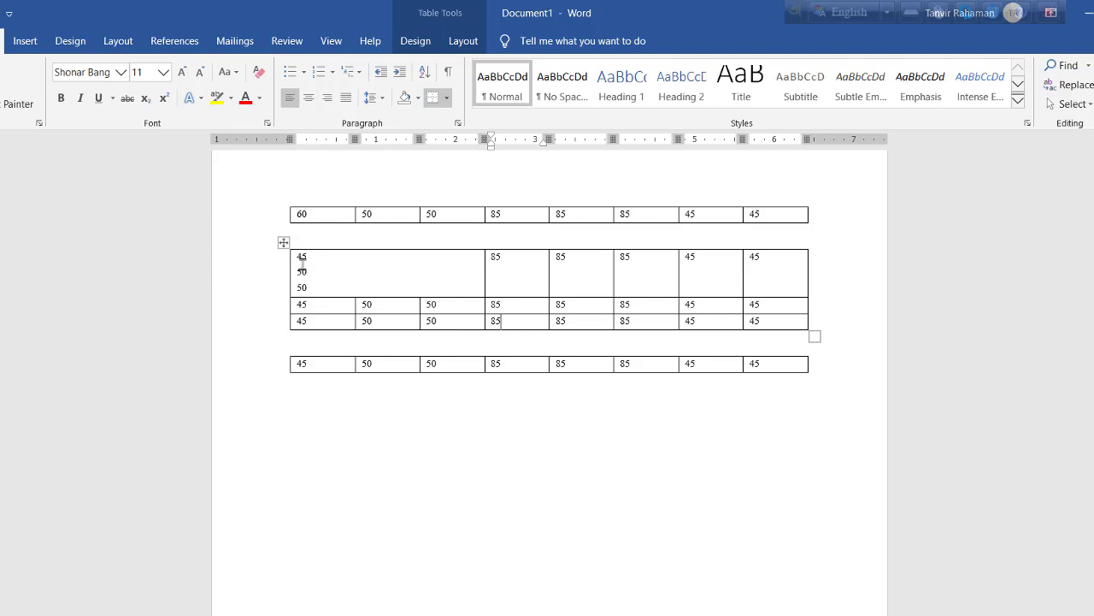
{"action": "mouse_move", "coordinate": [300, 265]}
{"action": "left_mouse_down"}
{"action": "mouse_move", "coordinate": [760, 296]}
{"action": "mouse_move", "coordinate": [763, 318]}
{"action": "left_mouse_up"}
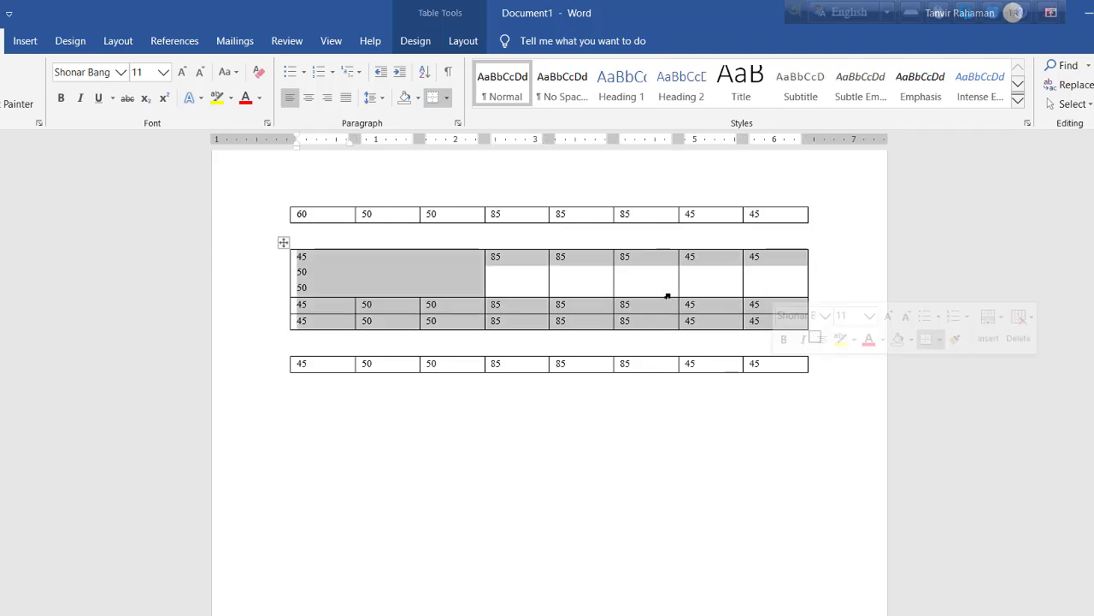
{"action": "left_click", "coordinate": [543, 272]}
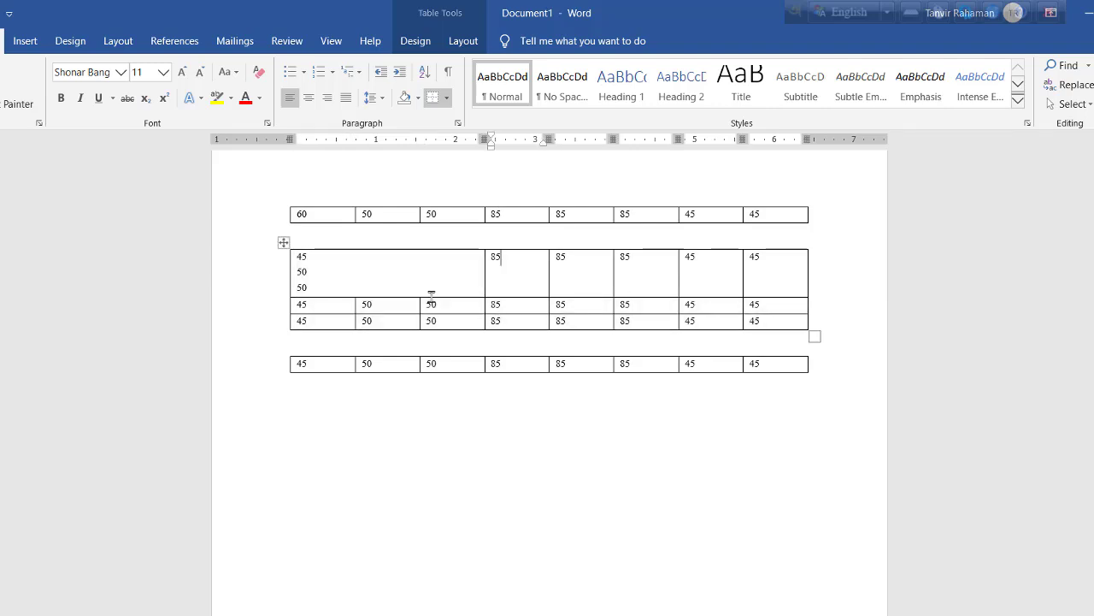
Split the second table above its last row, then move the 45, 50, 50, 85 row back under the merged row
{"action": "left_click", "coordinate": [520, 321]}
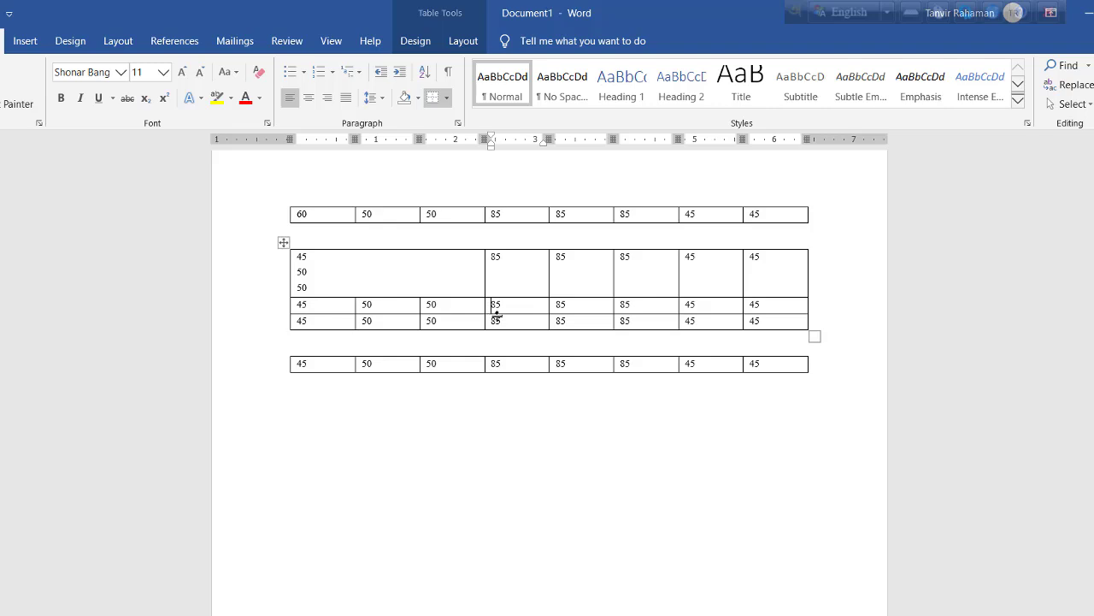
{"action": "key", "text": "ctrl+shift+Return"}
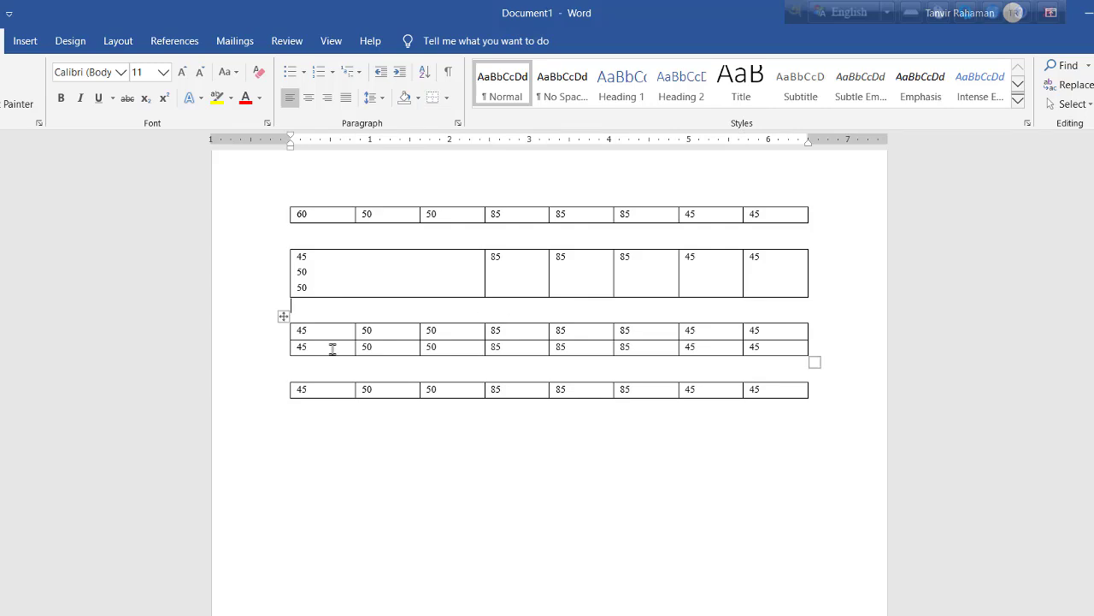
{"action": "left_click_drag", "start_coordinate": [296, 331], "coordinate": [765, 332]}
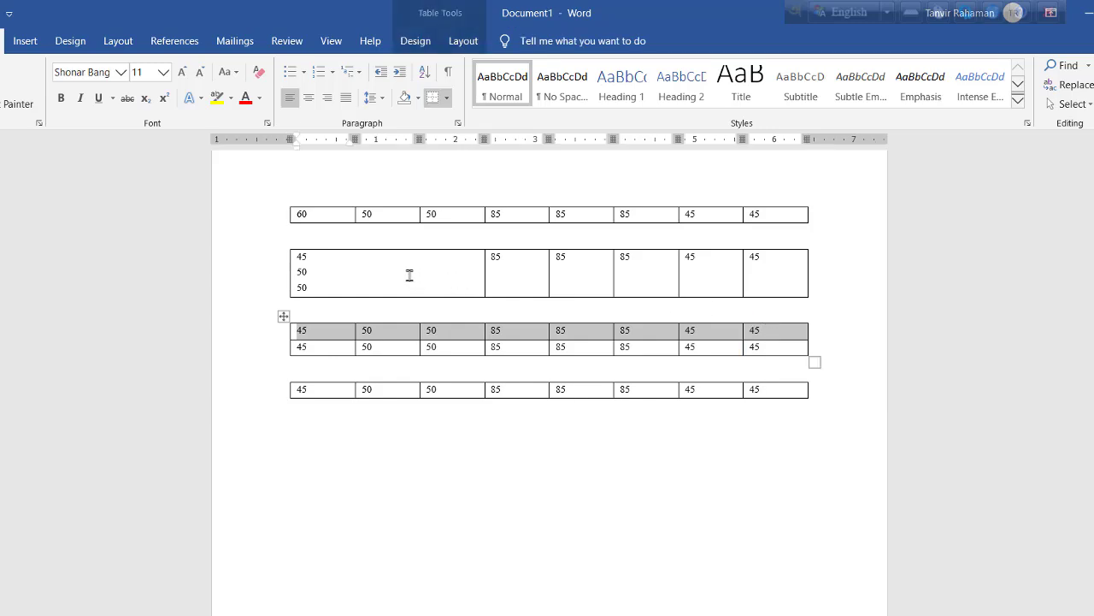
{"action": "left_click_drag", "start_coordinate": [590, 272], "coordinate": [770, 283]}
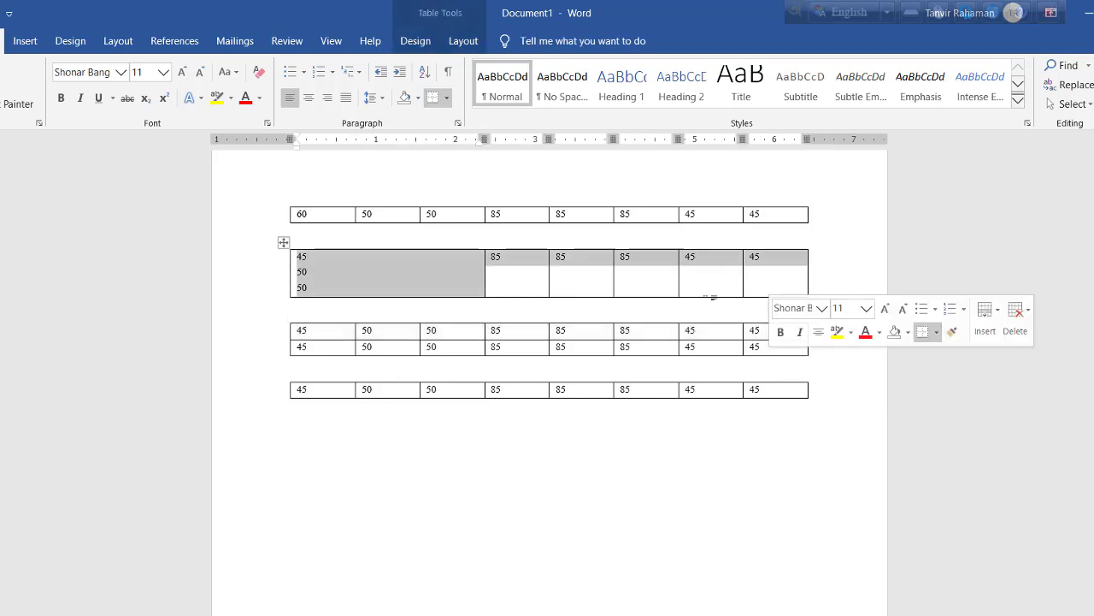
{"action": "left_click", "coordinate": [298, 331]}
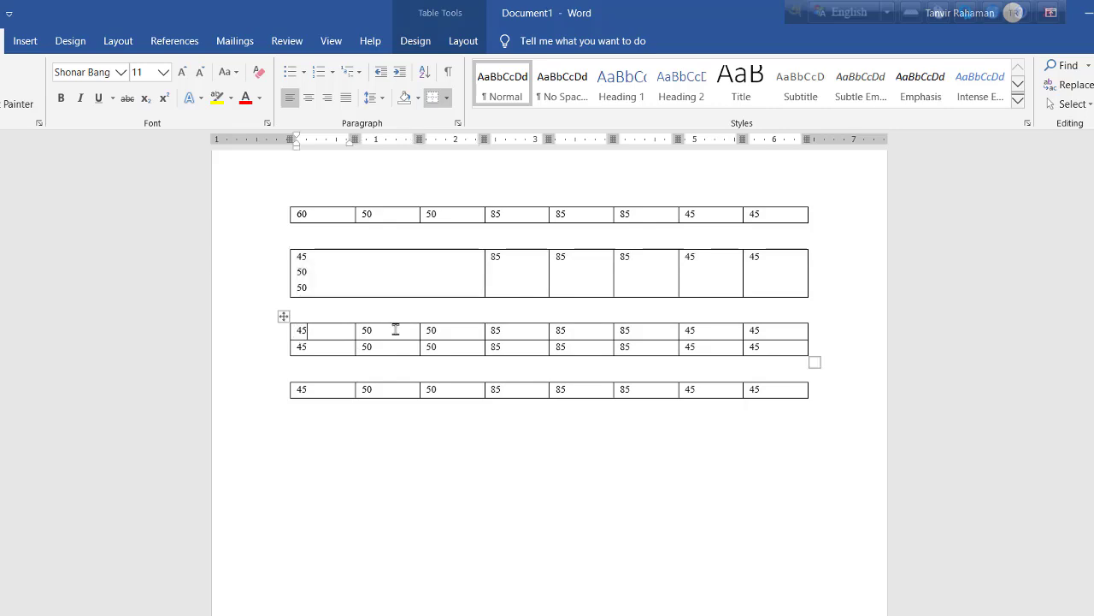
{"action": "key", "text": "alt+shift+Up"}
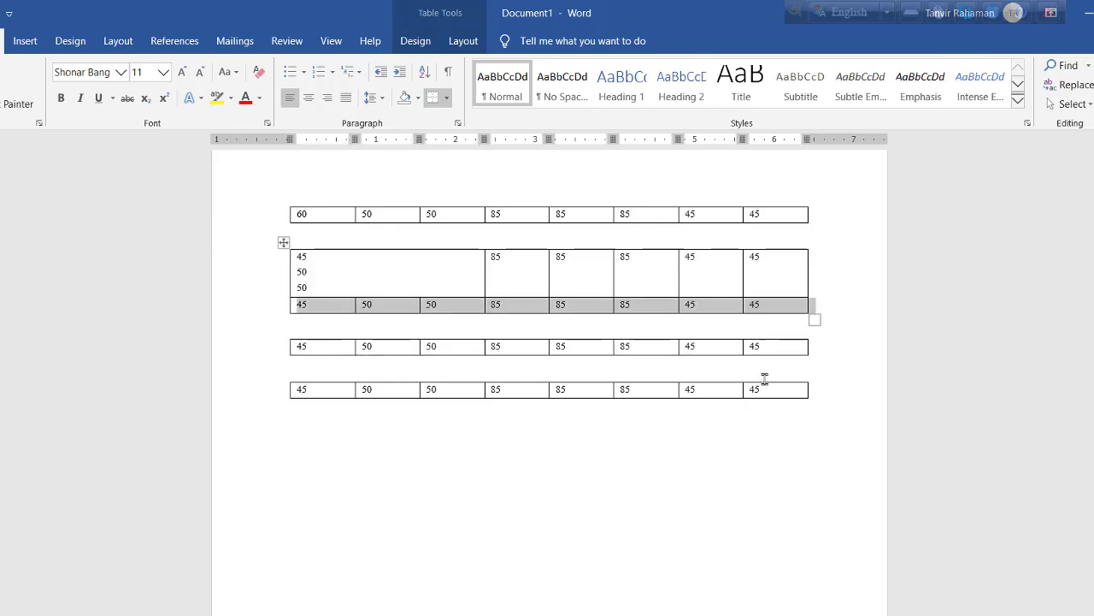
{"action": "left_click", "coordinate": [764, 379]}
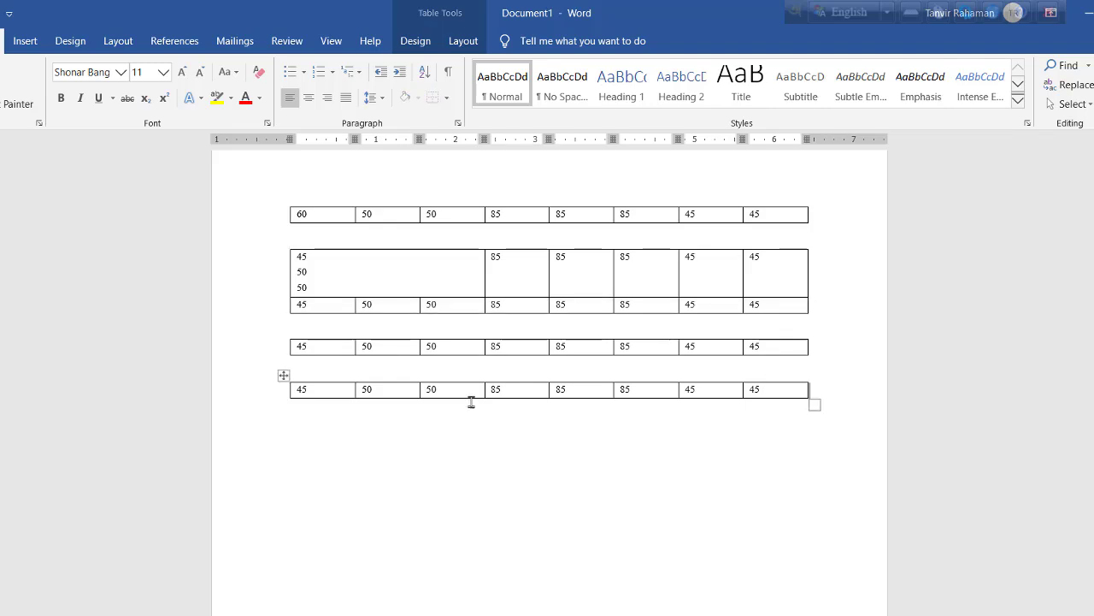
{"action": "left_click_drag", "start_coordinate": [301, 389], "coordinate": [835, 390]}
{"action": "left_click", "coordinate": [564, 390]}
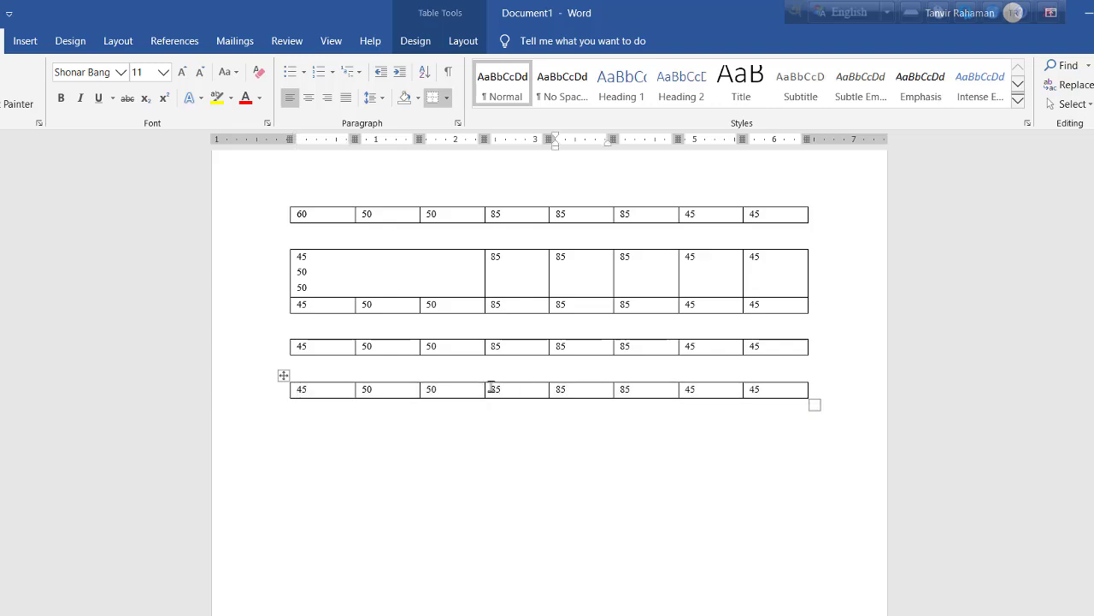
Delete the bottom table's fourth and fifth columns, leaving 45, 50, 50, 85, 45, 45
{"action": "left_click_drag", "start_coordinate": [500, 389], "coordinate": [579, 393]}
{"action": "right_click", "coordinate": [579, 394]}
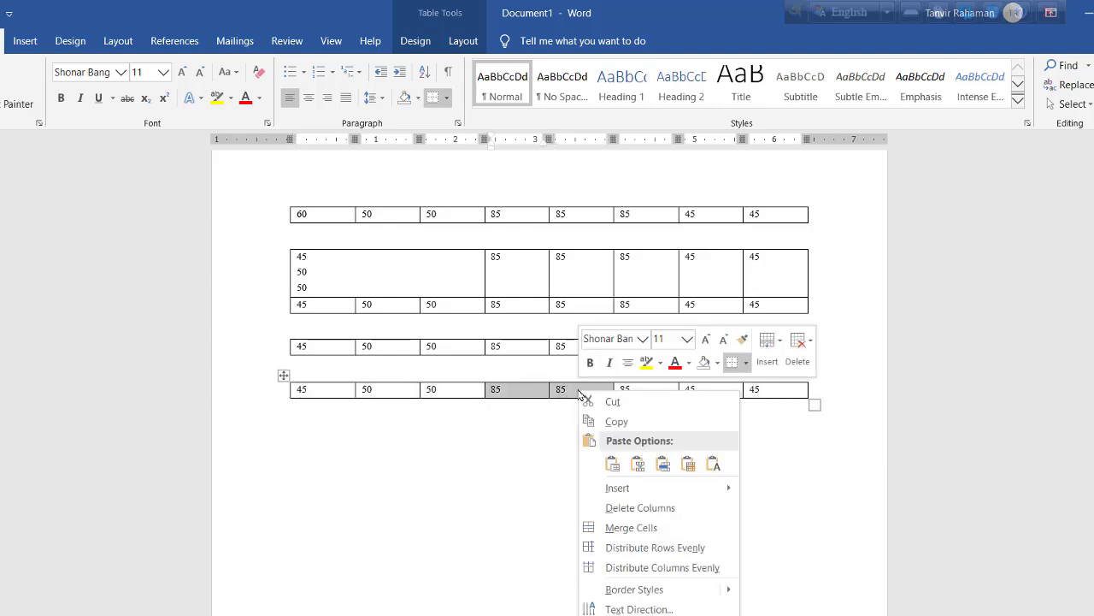
{"action": "left_click", "coordinate": [641, 508]}
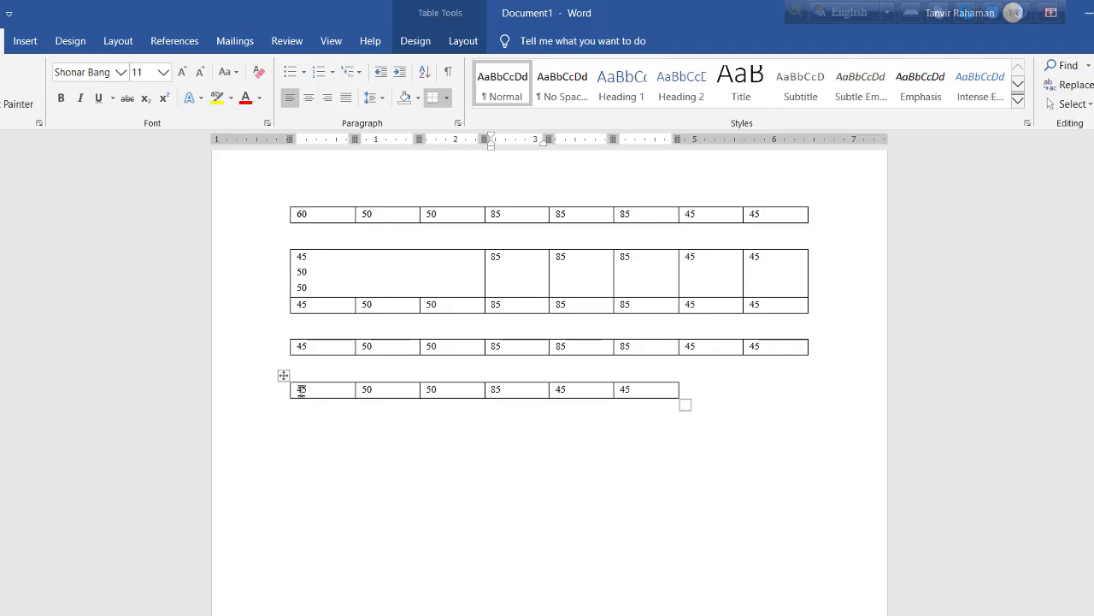
{"action": "left_click_drag", "start_coordinate": [301, 390], "coordinate": [640, 395]}
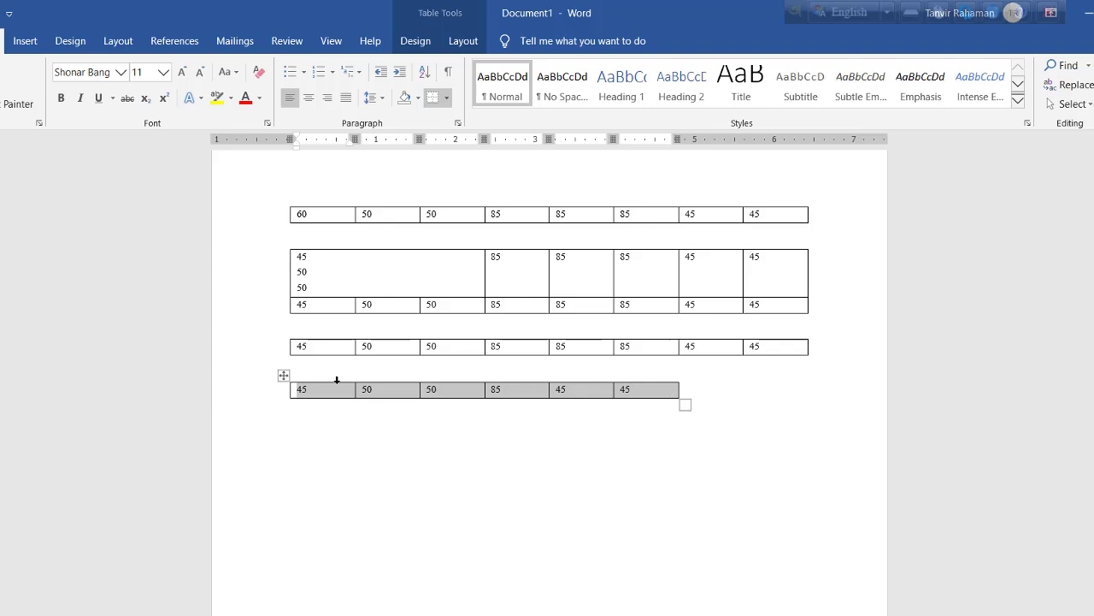
Set the bottom table to fixed column width through AutoFit
{"action": "left_click", "coordinate": [295, 388]}
{"action": "left_click_drag", "start_coordinate": [295, 388], "coordinate": [642, 389]}
{"action": "right_click", "coordinate": [645, 391]}
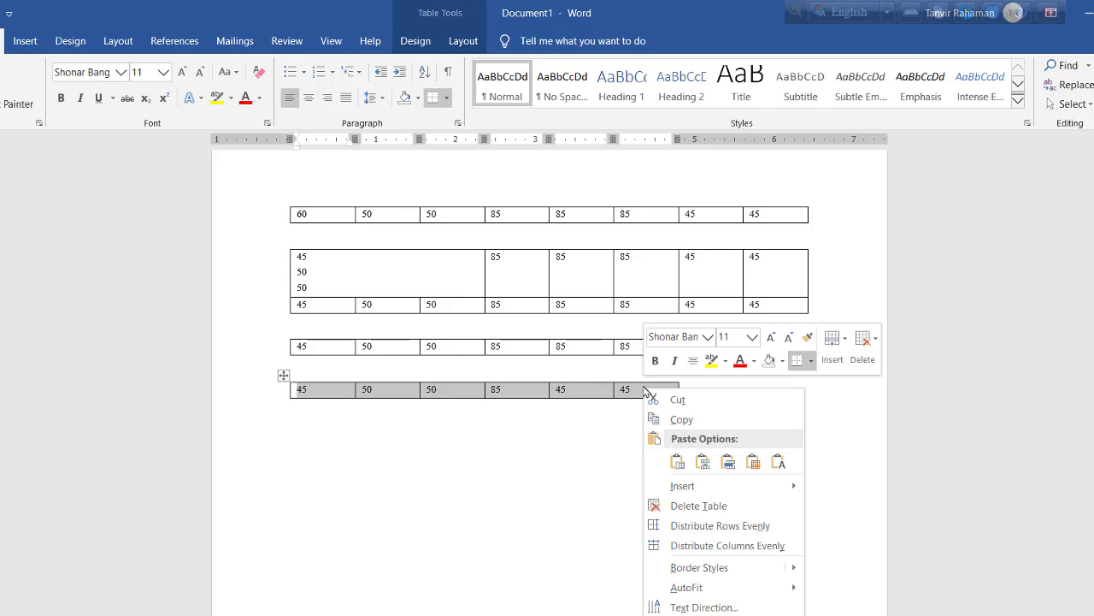
{"action": "mouse_move", "coordinate": [691, 589]}
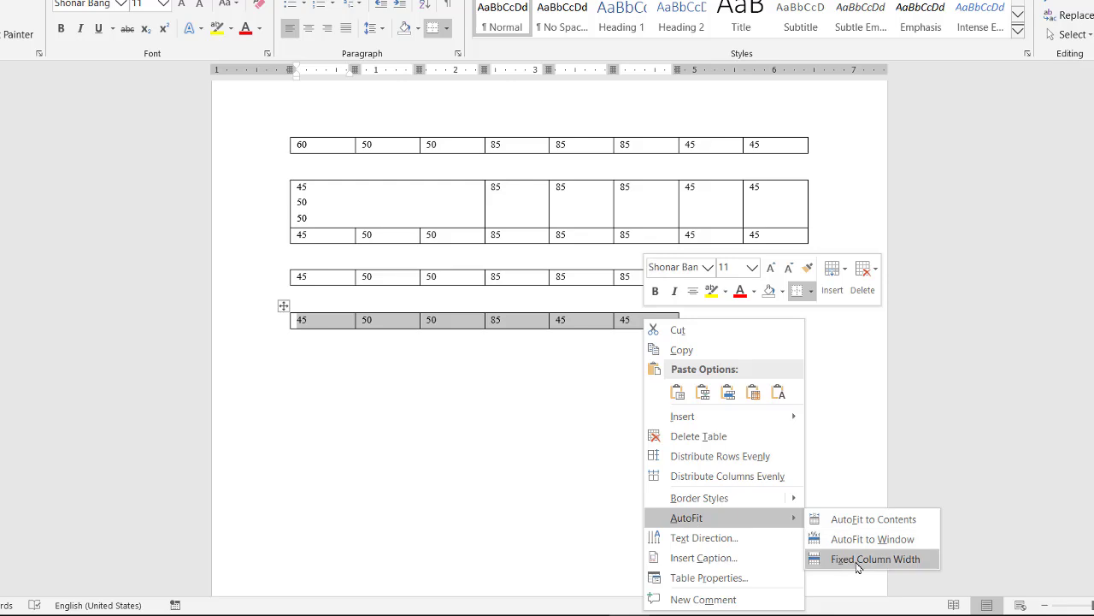
{"action": "left_click", "coordinate": [858, 559]}
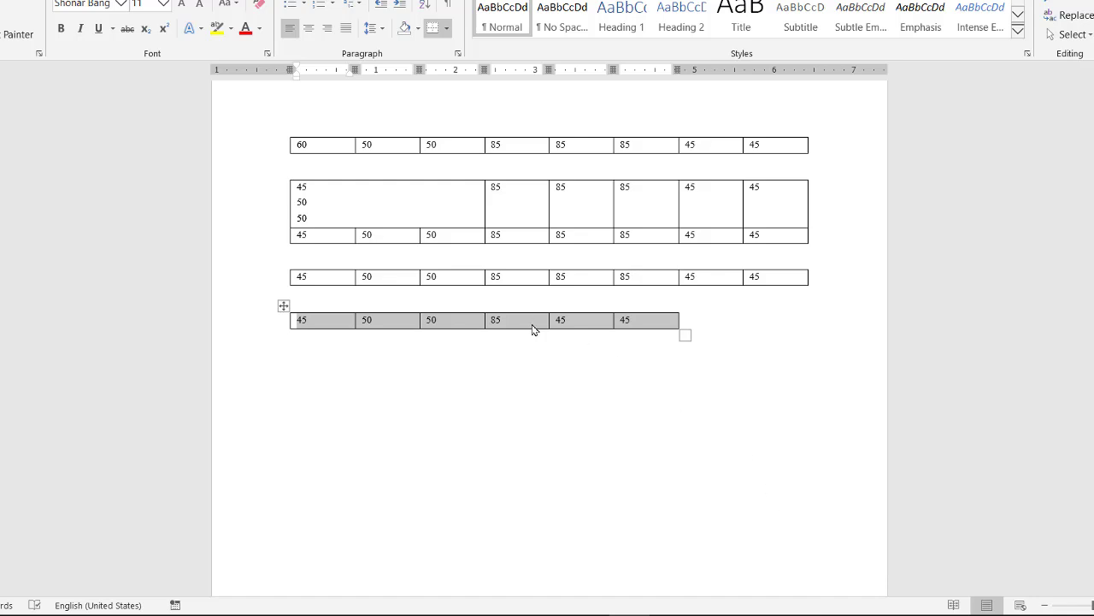
Apply AutoFit to Window, then AutoFit to Contents, to the table
{"action": "right_click", "coordinate": [659, 324]}
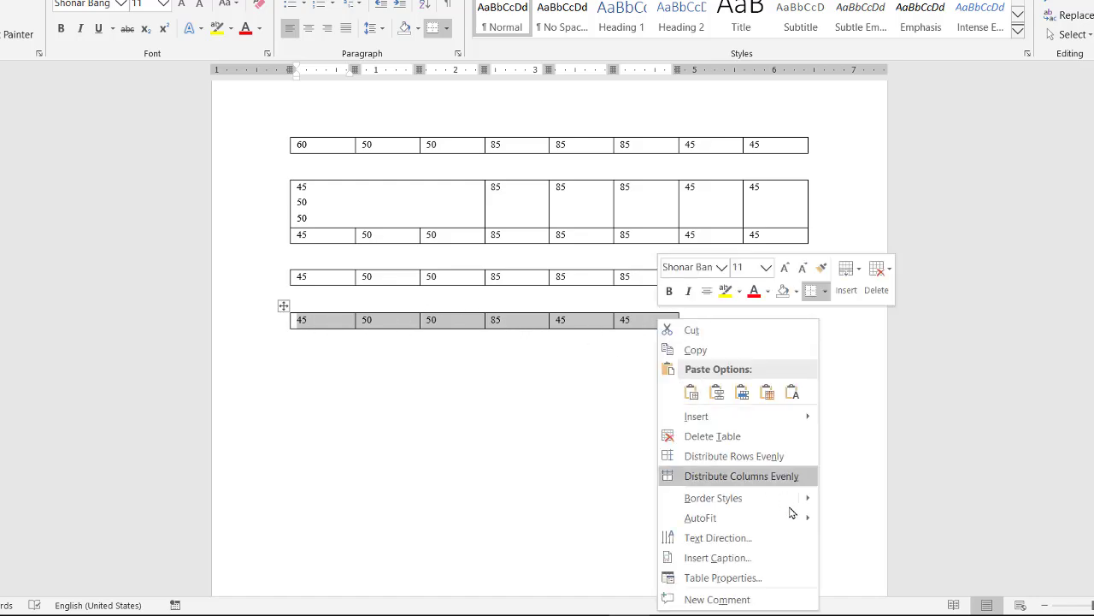
{"action": "mouse_move", "coordinate": [793, 519]}
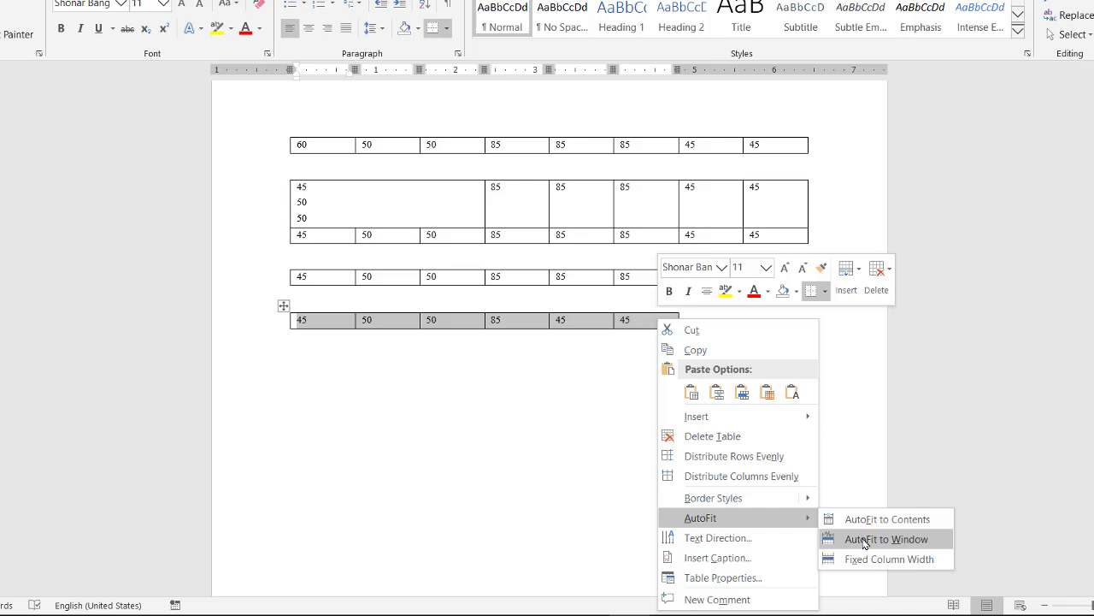
{"action": "left_click", "coordinate": [865, 539]}
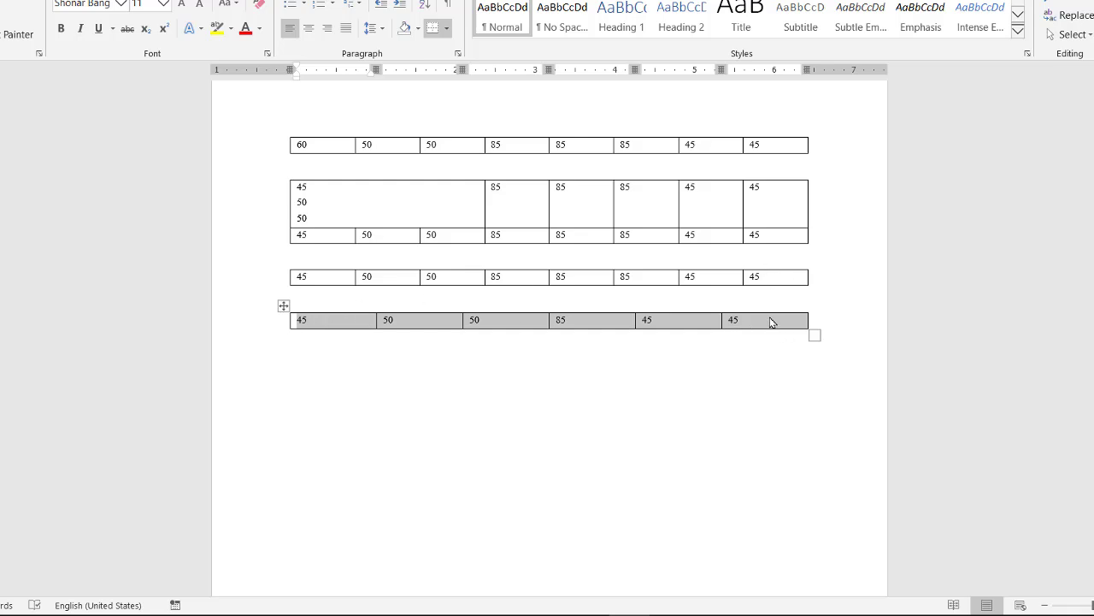
{"action": "right_click", "coordinate": [767, 321]}
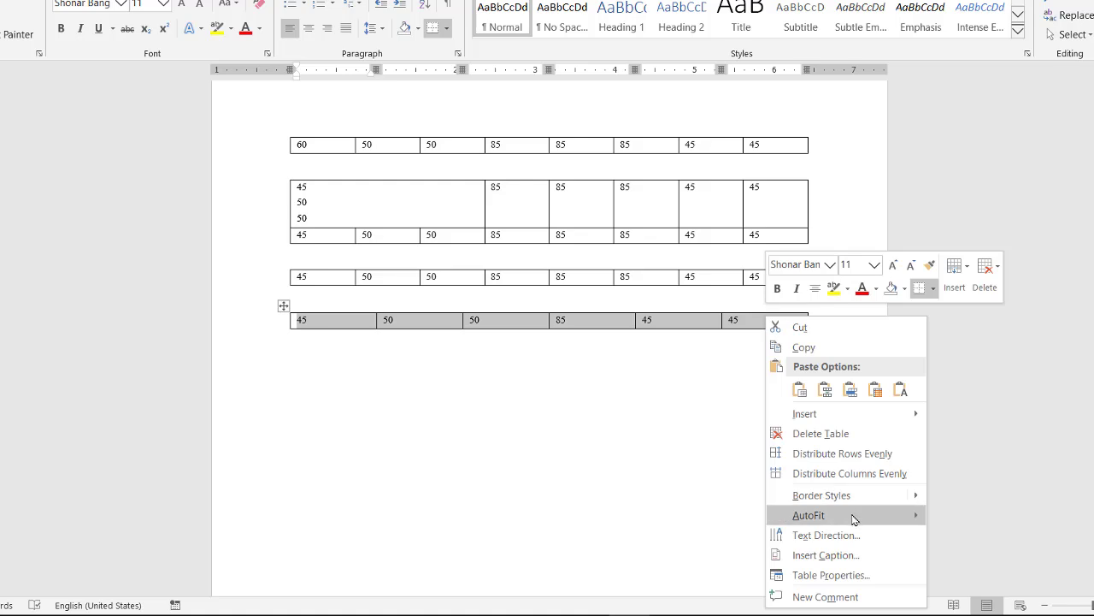
{"action": "mouse_move", "coordinate": [882, 521]}
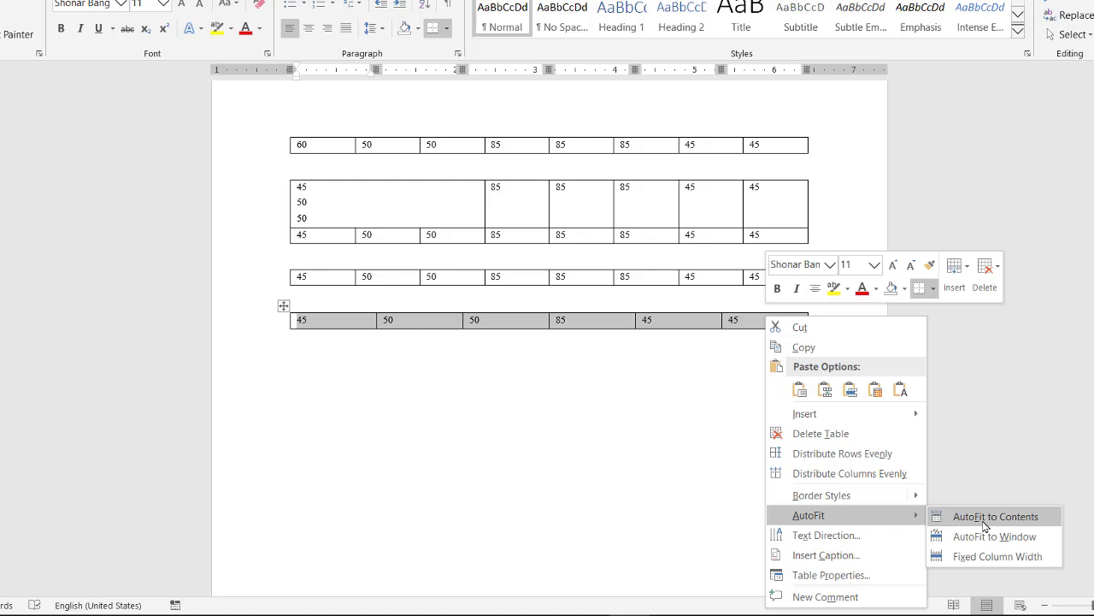
{"action": "left_click", "coordinate": [985, 525]}
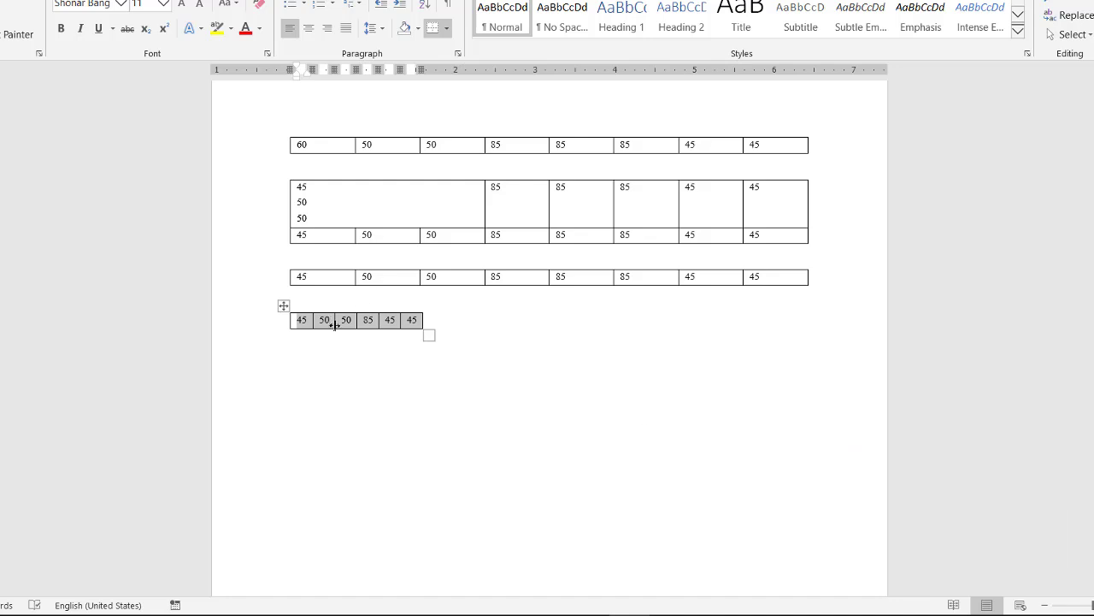
Extend the last cell's 45 with a long run of 5s and the 85 cell with a run of 6s
{"action": "left_click", "coordinate": [418, 320]}
{"action": "left_click_drag", "start_coordinate": [418, 320], "coordinate": [408, 320]}
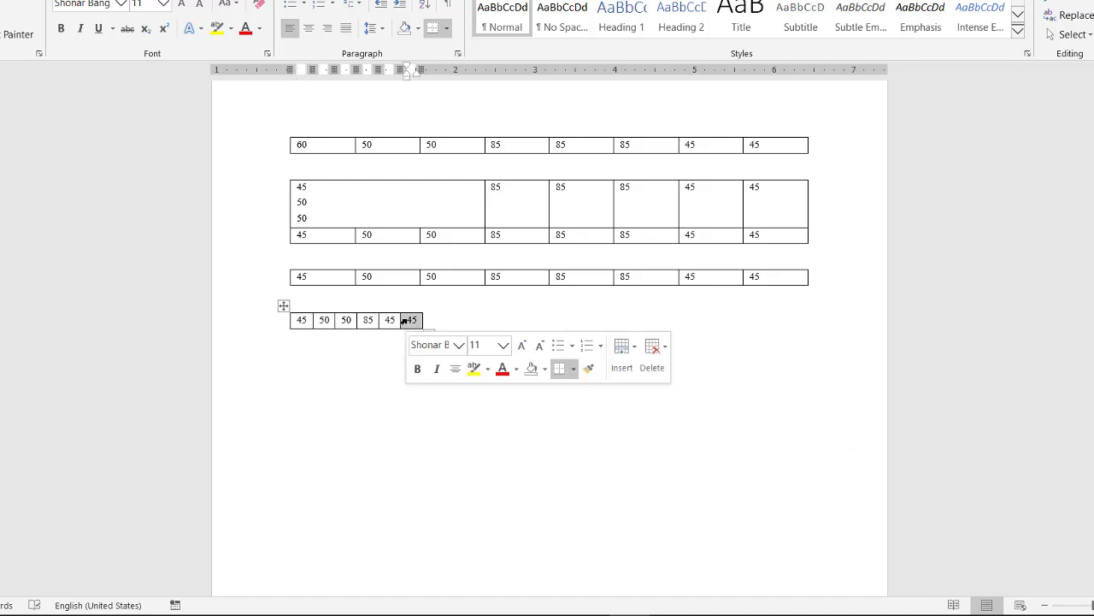
{"action": "left_click", "coordinate": [413, 322]}
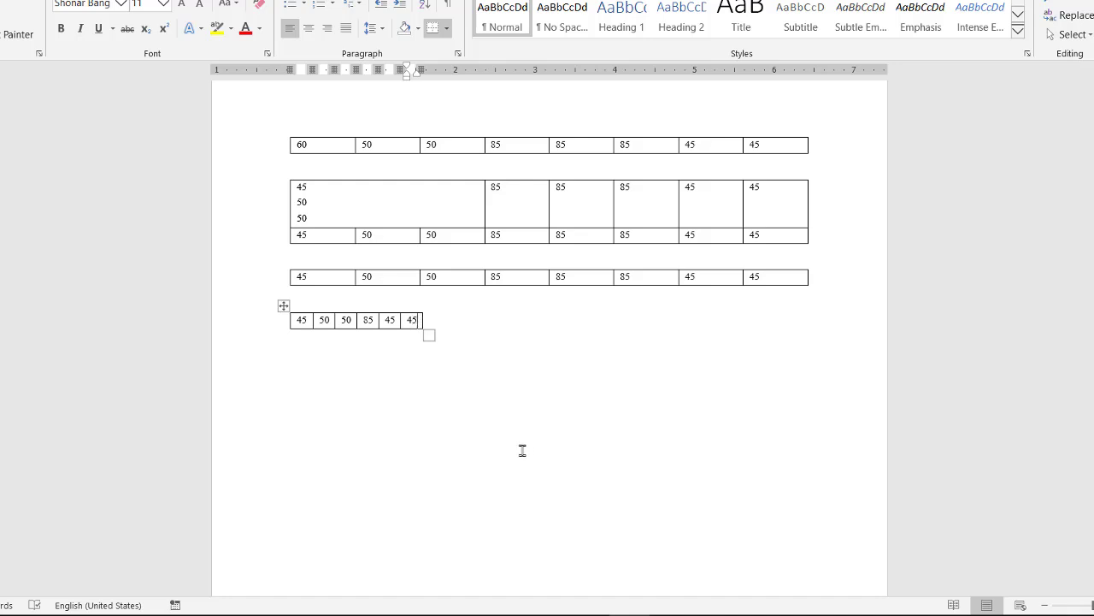
{"action": "type", "text": "55555555555555555555555"}
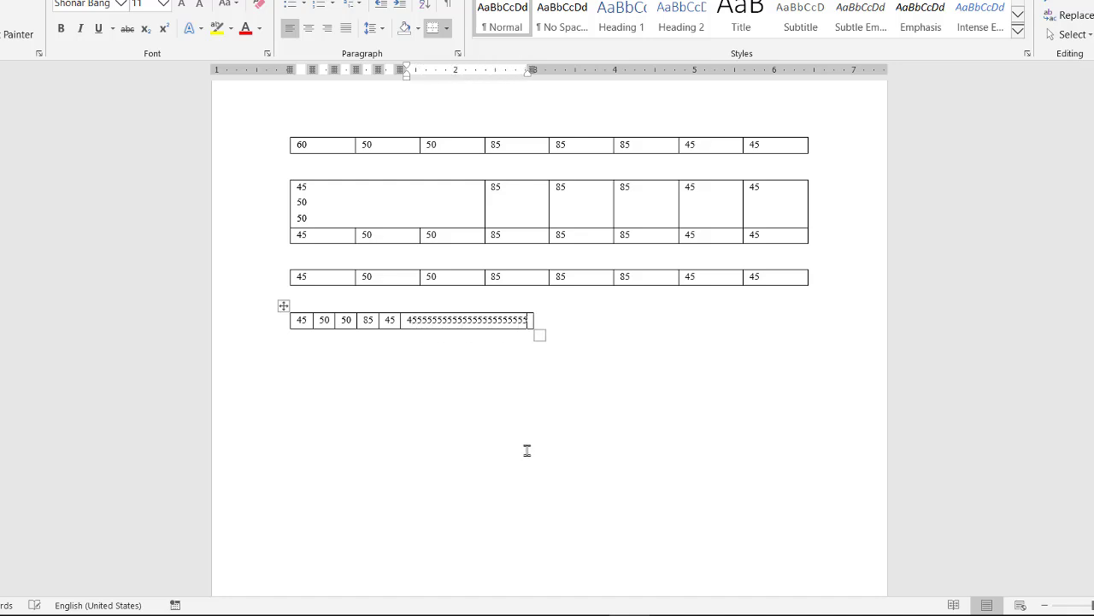
{"action": "type", "text": "55555555555"}
{"action": "key", "text": "Left"}
{"action": "key", "text": "Left"}
{"action": "key", "text": "Left"}
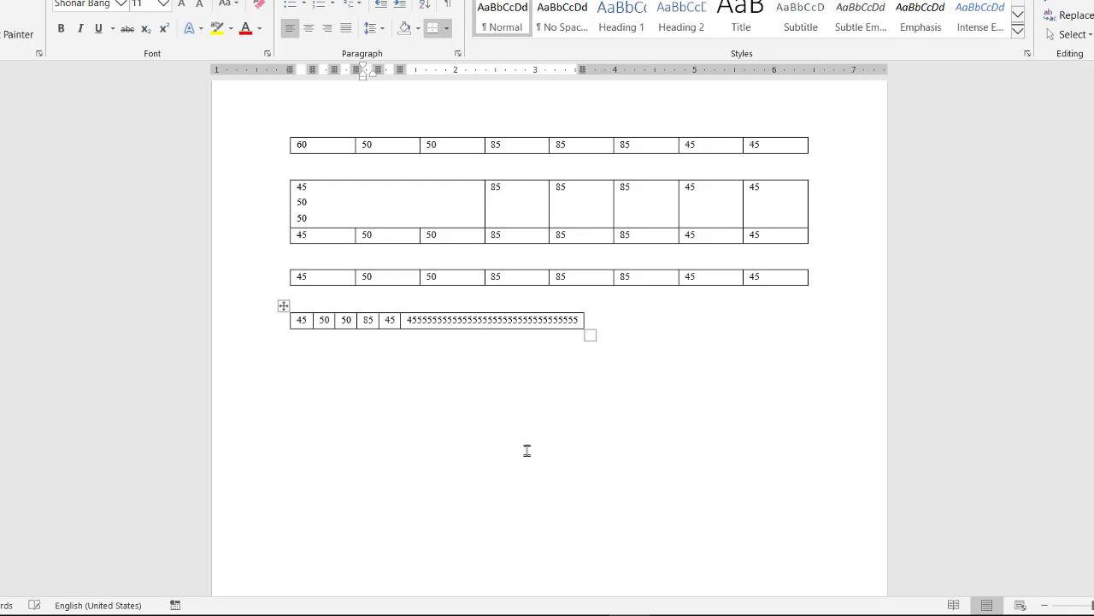
{"action": "type", "text": "666666666666"}
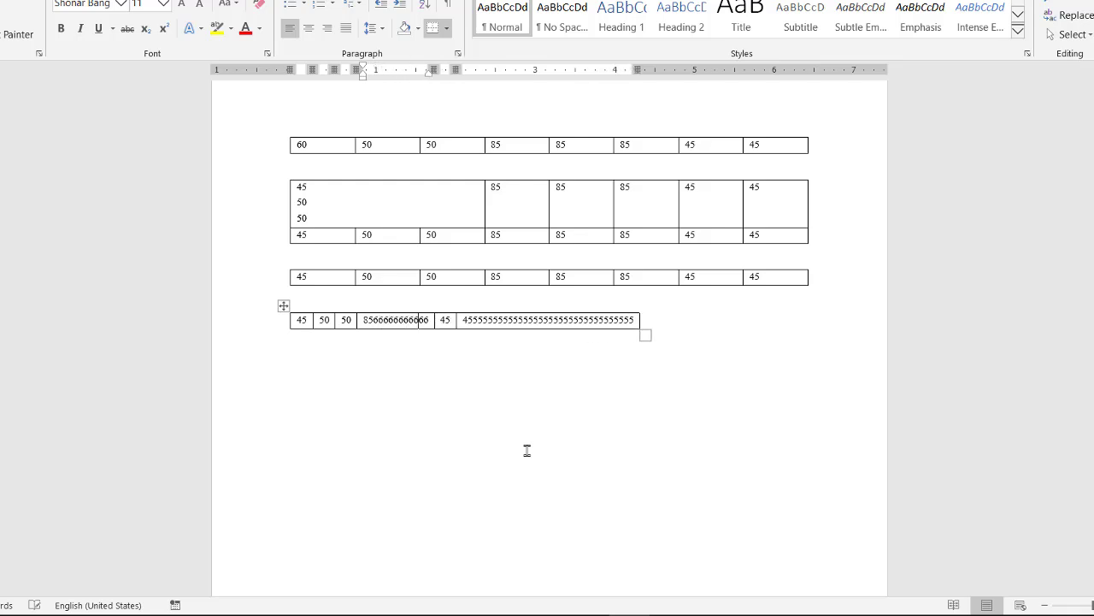
{"action": "type", "text": "666666666666"}
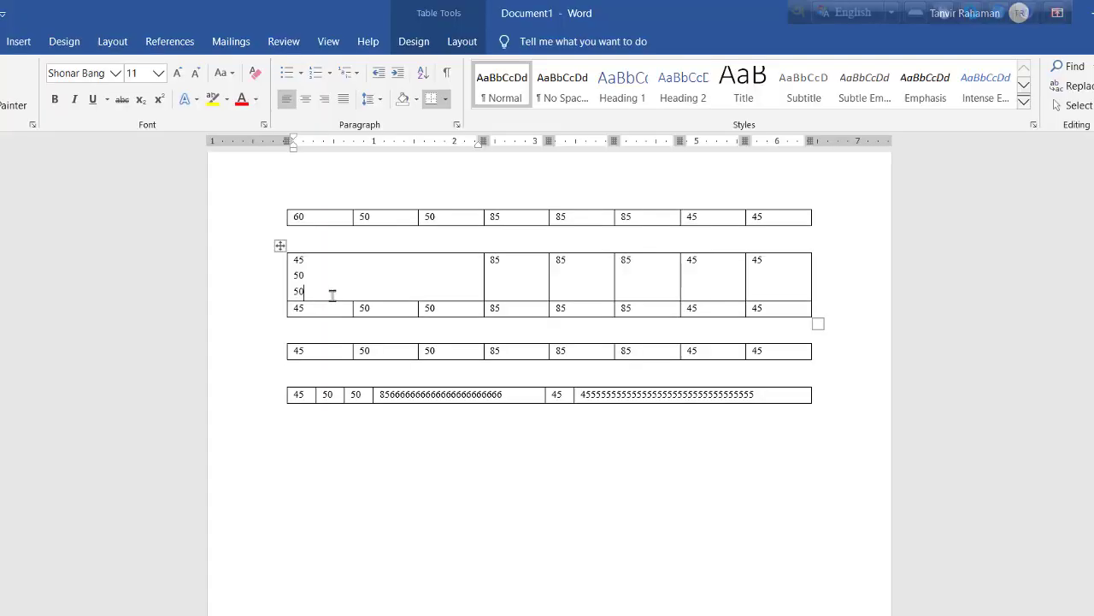
Delete the 45, 50, 50 from the merged cell and drag its row much taller
{"action": "left_click_drag", "start_coordinate": [304, 289], "coordinate": [292, 261]}
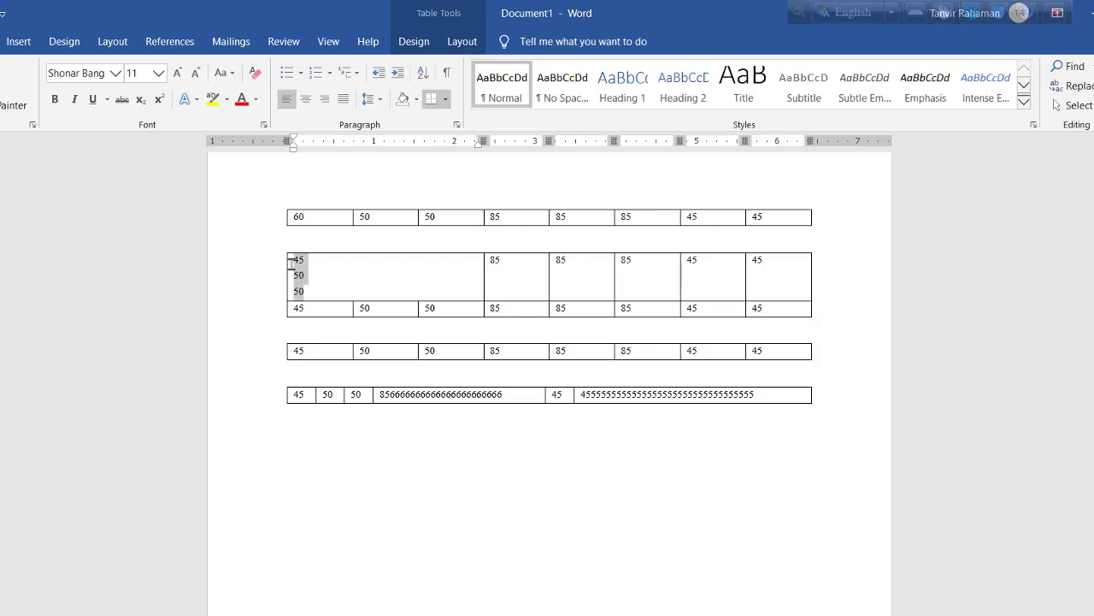
{"action": "key", "text": "Delete"}
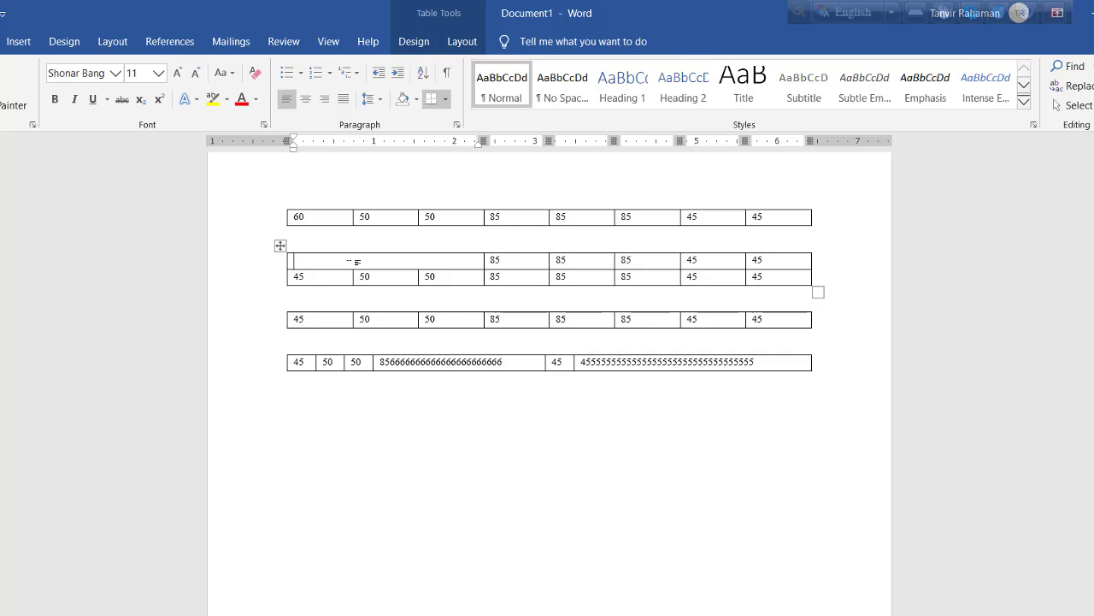
{"action": "left_click_drag", "start_coordinate": [357, 269], "coordinate": [359, 330]}
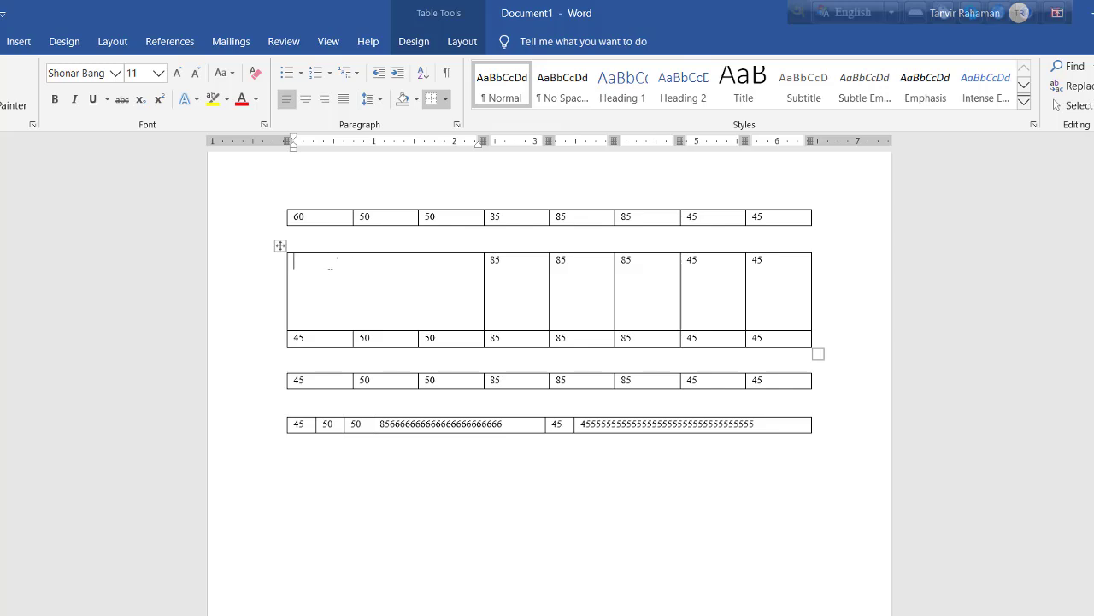
Try splitting the merged cell into three columns, then undo back to one wide cell
{"action": "left_click", "coordinate": [304, 260]}
{"action": "right_click", "coordinate": [304, 261]}
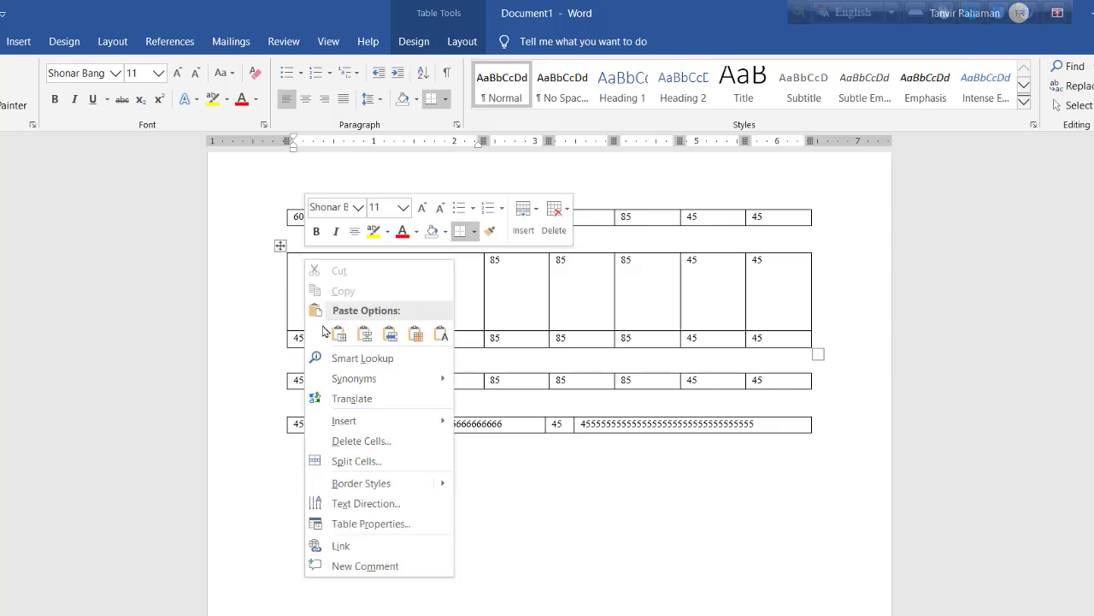
{"action": "left_click", "coordinate": [358, 463]}
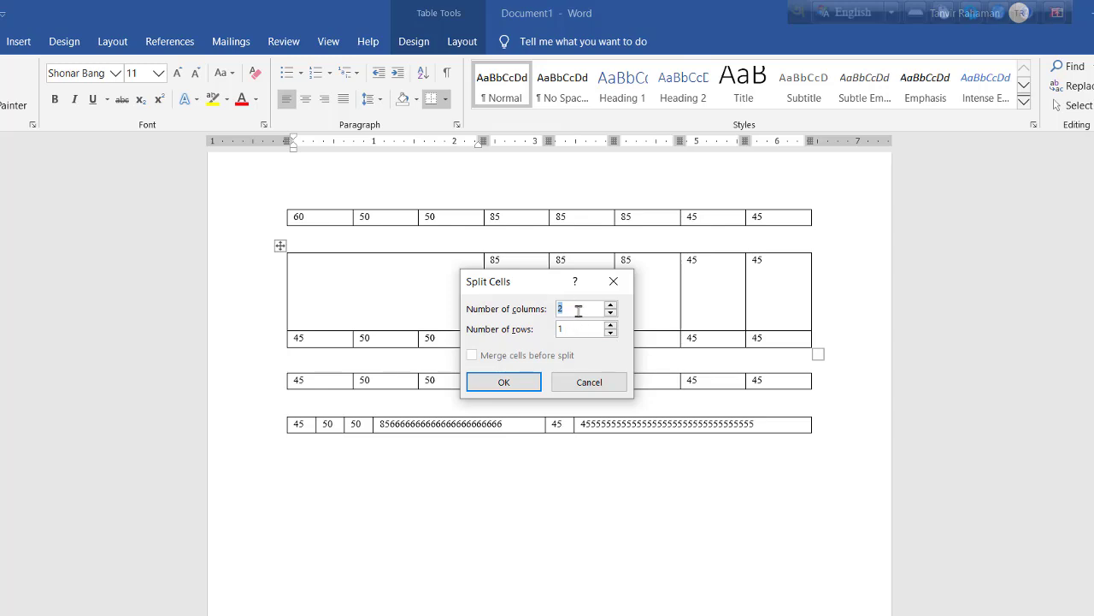
{"action": "double_click", "coordinate": [560, 326]}
{"action": "left_click", "coordinate": [523, 387]}
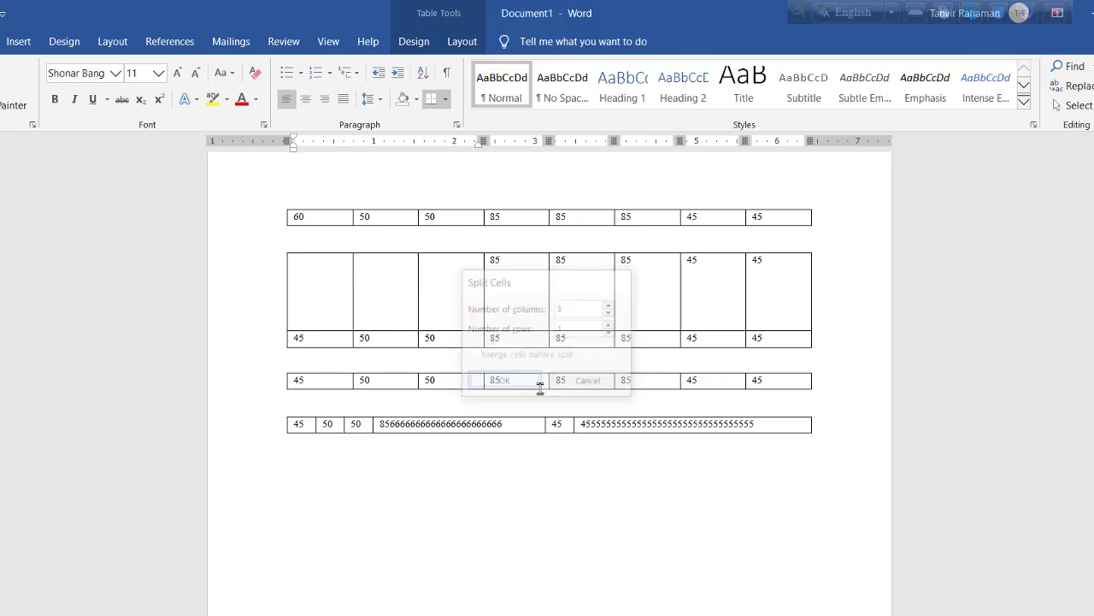
{"action": "left_click", "coordinate": [327, 294]}
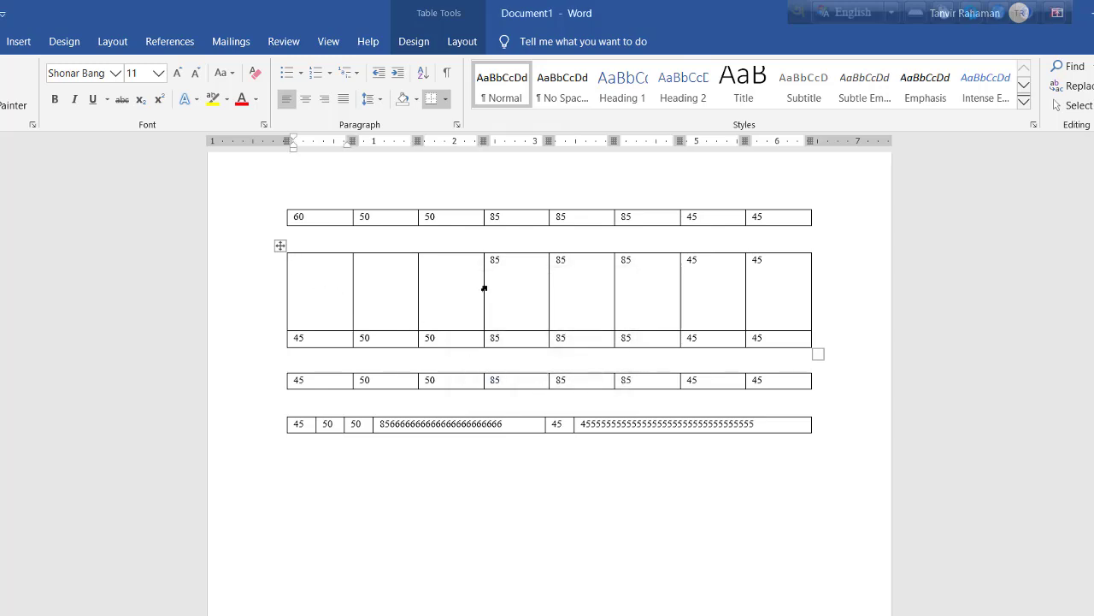
{"action": "left_click_drag", "start_coordinate": [331, 265], "coordinate": [410, 282]}
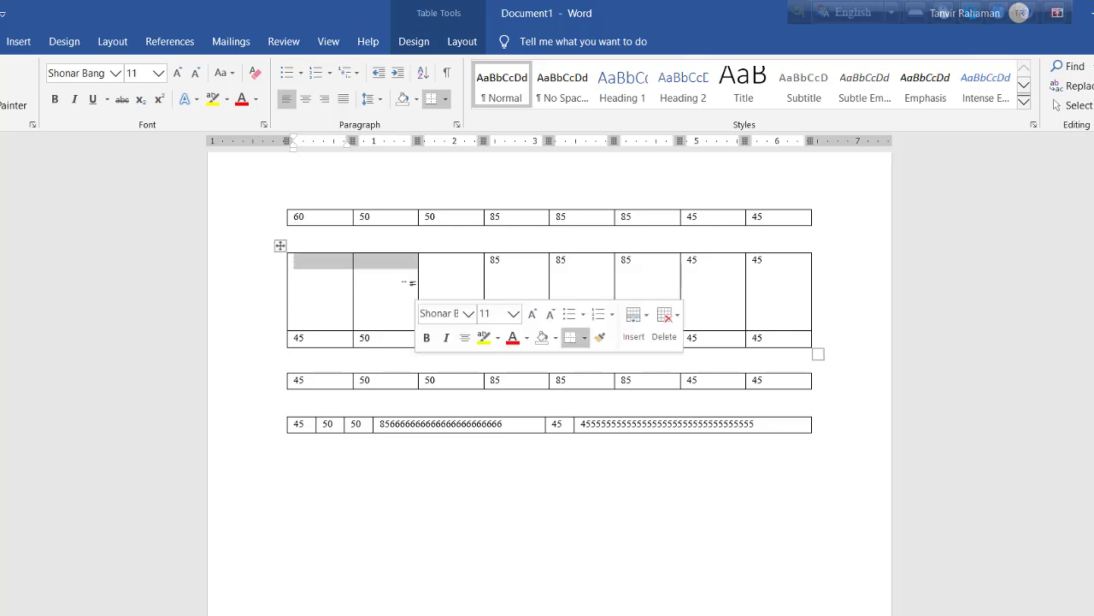
{"action": "key", "text": "ctrl+z"}
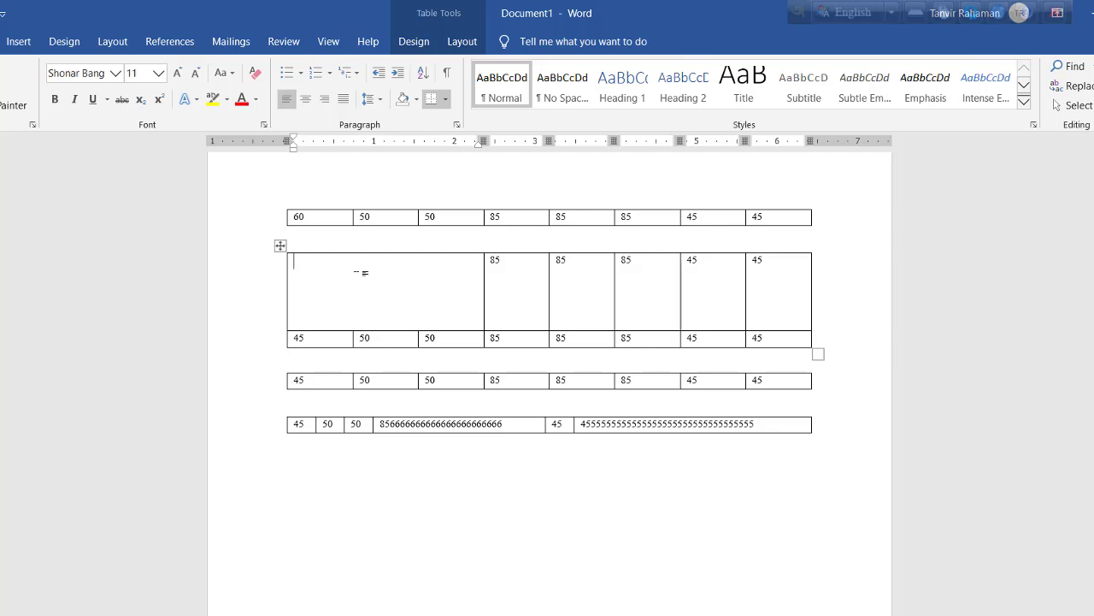
Split the wide empty cell with Split Cells set to 3 columns and 2 rows
{"action": "right_click", "coordinate": [361, 271]}
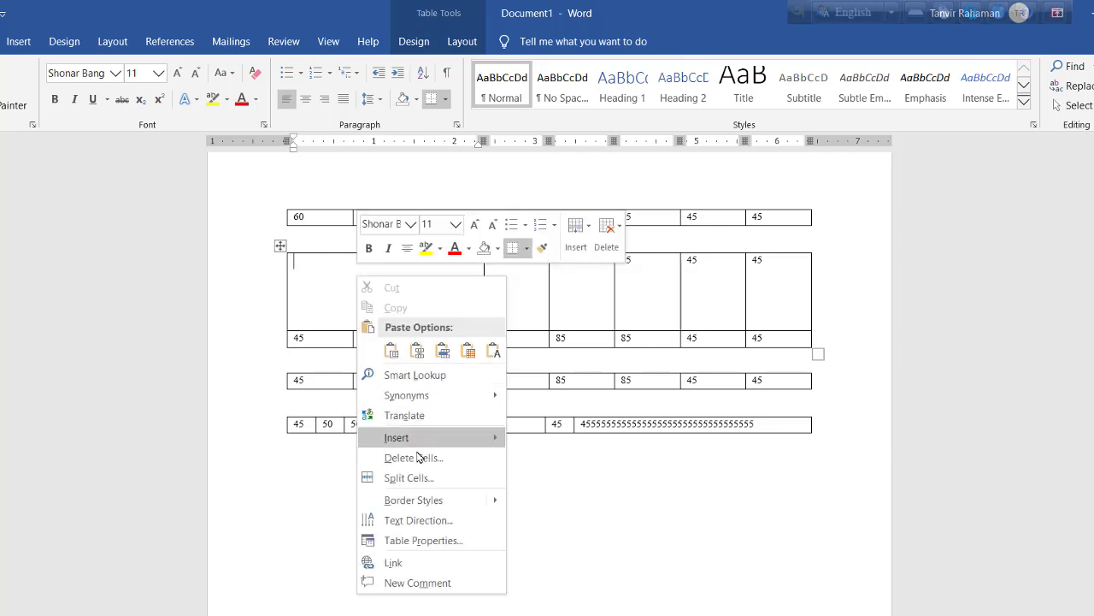
{"action": "left_click", "coordinate": [407, 479]}
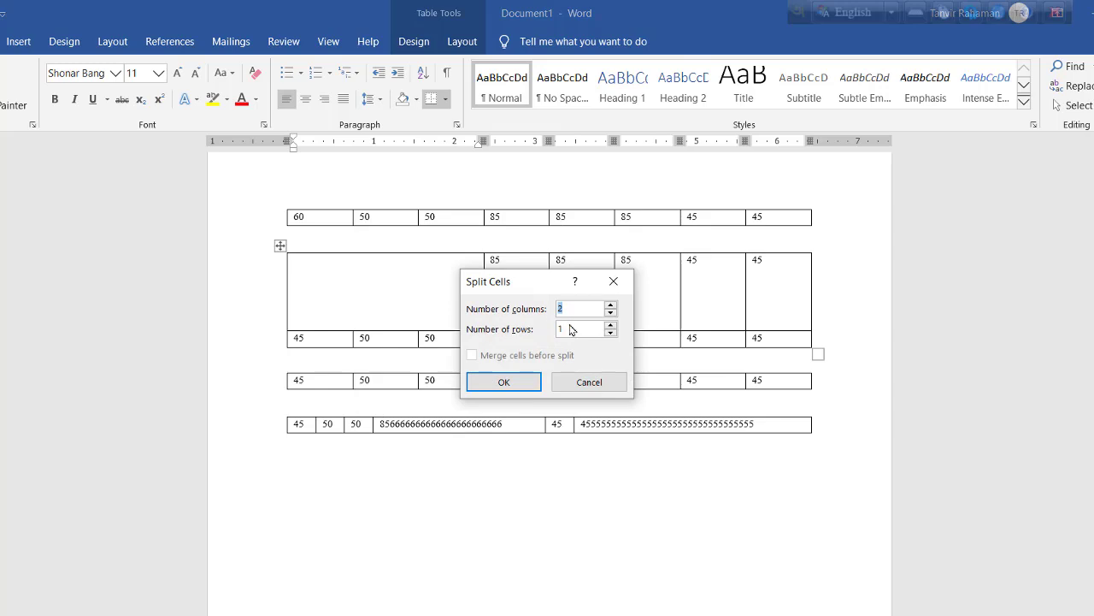
{"action": "type", "text": "3"}
{"action": "double_click", "coordinate": [583, 328]}
{"action": "type", "text": "2"}
{"action": "left_click", "coordinate": [519, 383]}
{"action": "left_click", "coordinate": [381, 307]}
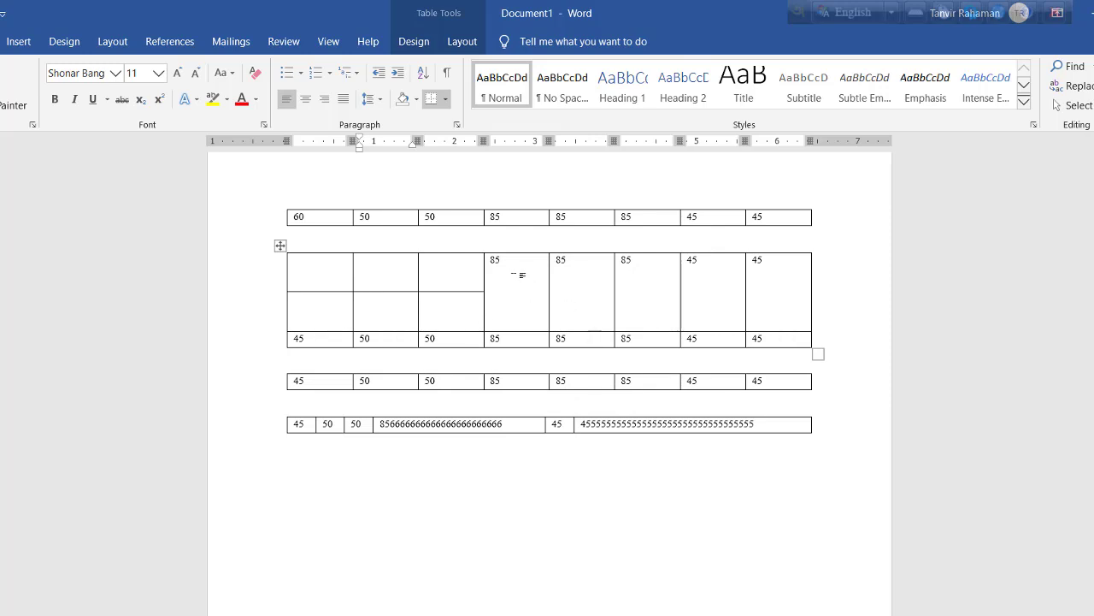
{"action": "left_click", "coordinate": [517, 267]}
Replace the 85 with 'Tanvir Academy' and set the cell's text direction to vertical, reading upward
{"action": "left_click", "coordinate": [486, 261]}
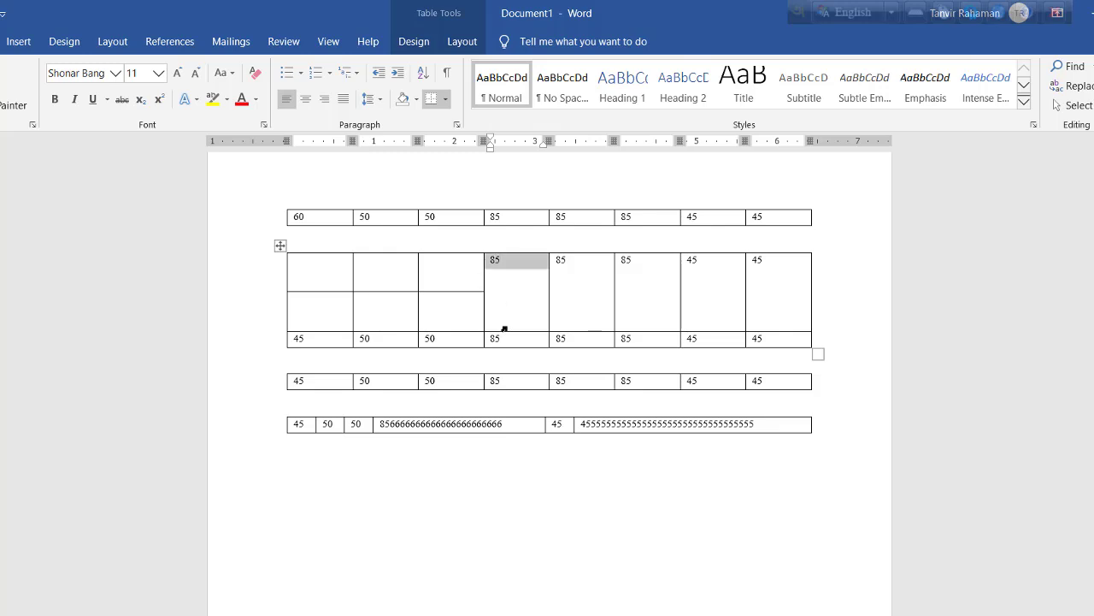
{"action": "type", "text": "T"}
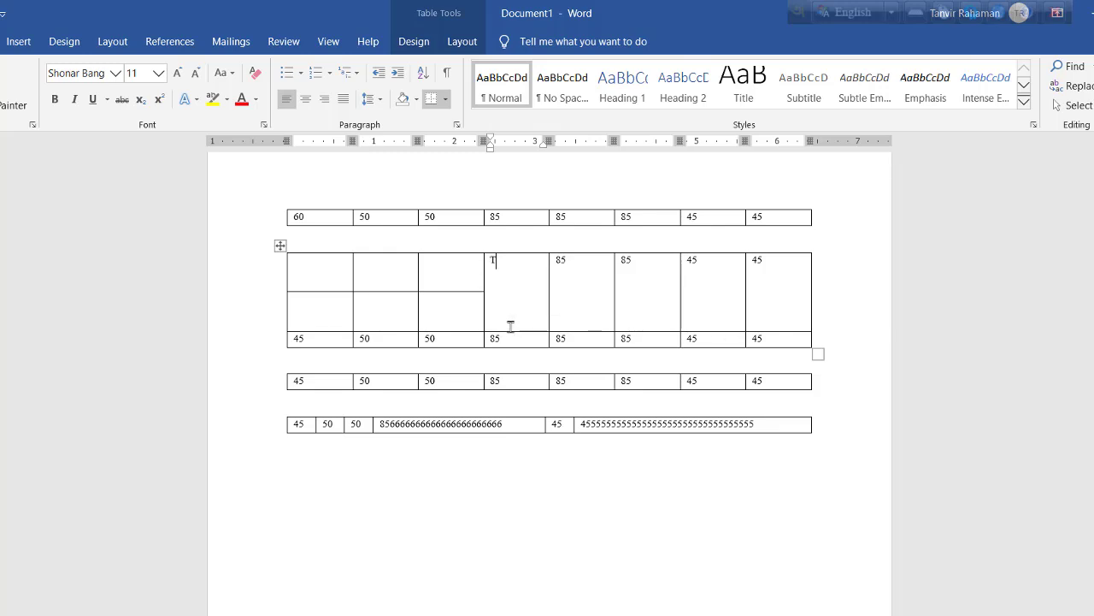
{"action": "type", "text": "anvir "}
{"action": "type", "text": "Academy"}
{"action": "left_click_drag", "start_coordinate": [490, 261], "coordinate": [525, 281]}
{"action": "right_click", "coordinate": [511, 295]}
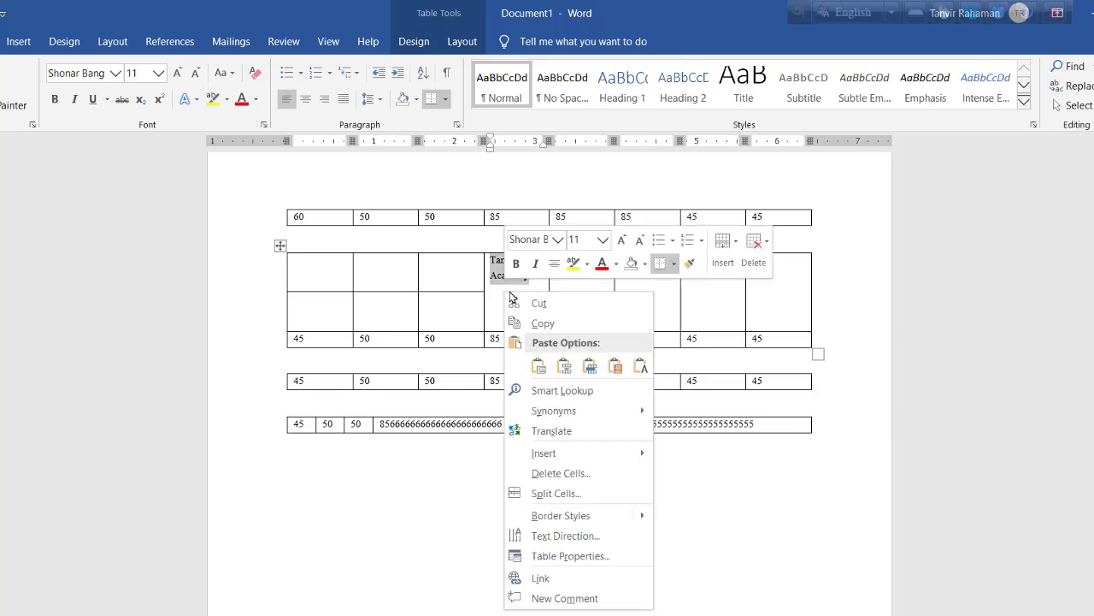
{"action": "left_click", "coordinate": [592, 544]}
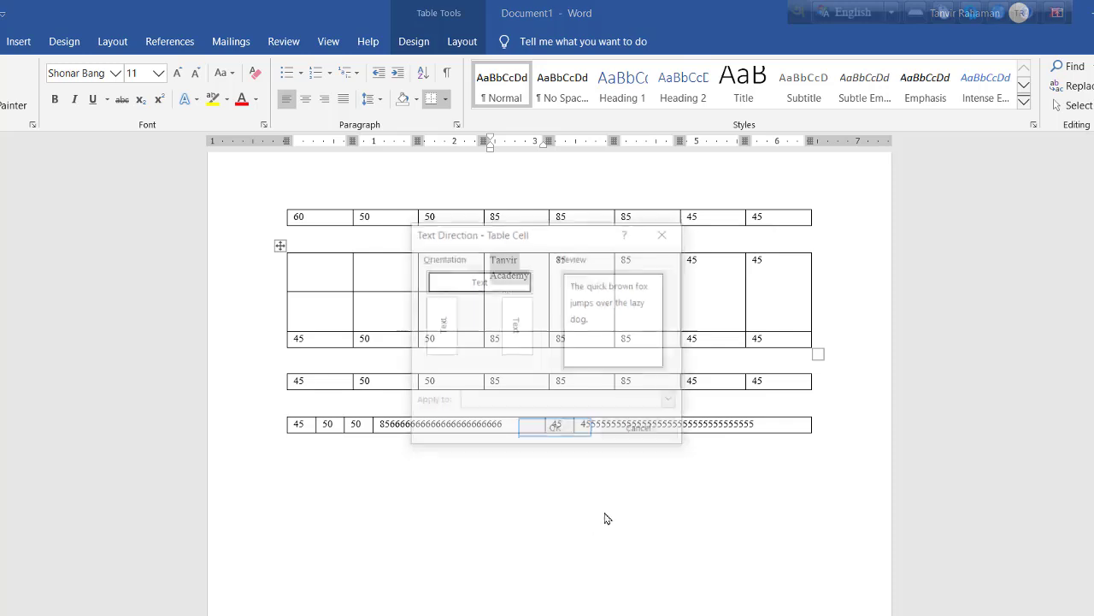
{"action": "left_click_drag", "start_coordinate": [560, 240], "coordinate": [716, 254]}
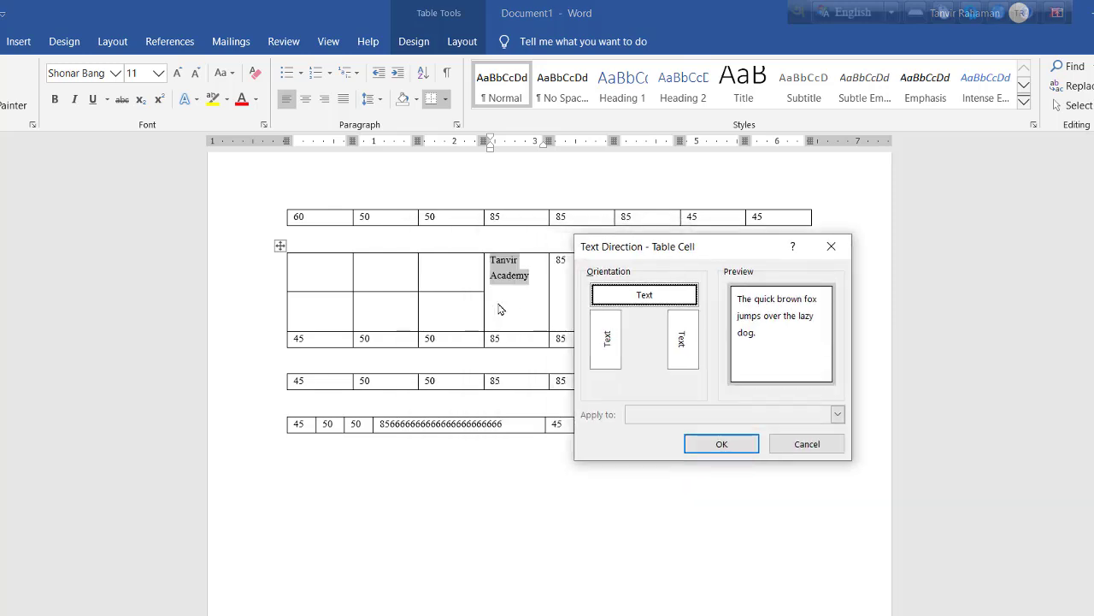
{"action": "left_click", "coordinate": [603, 340]}
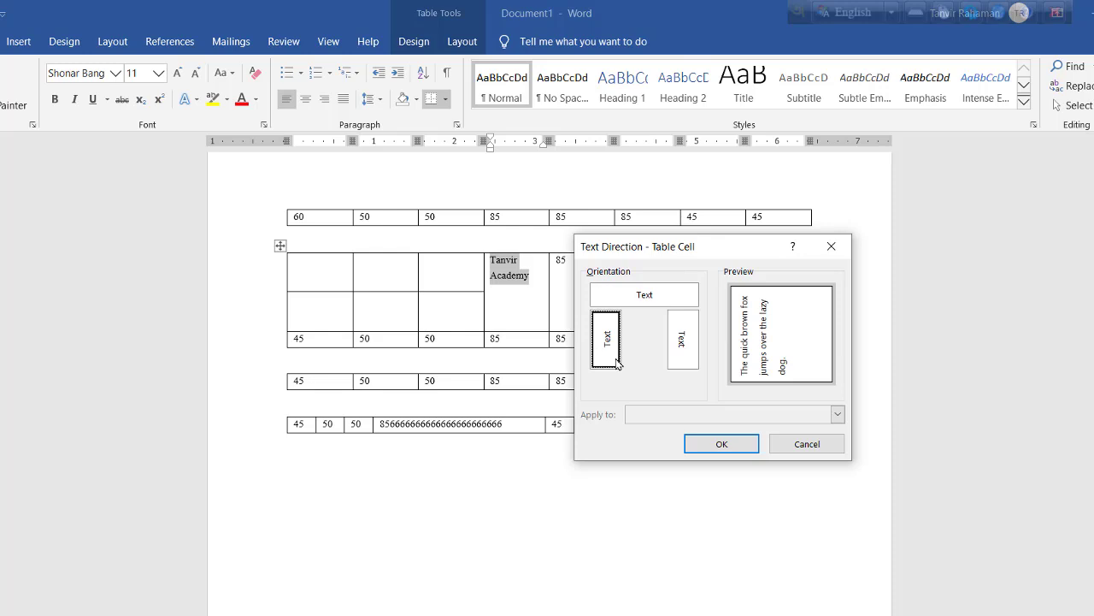
{"action": "left_click", "coordinate": [723, 444]}
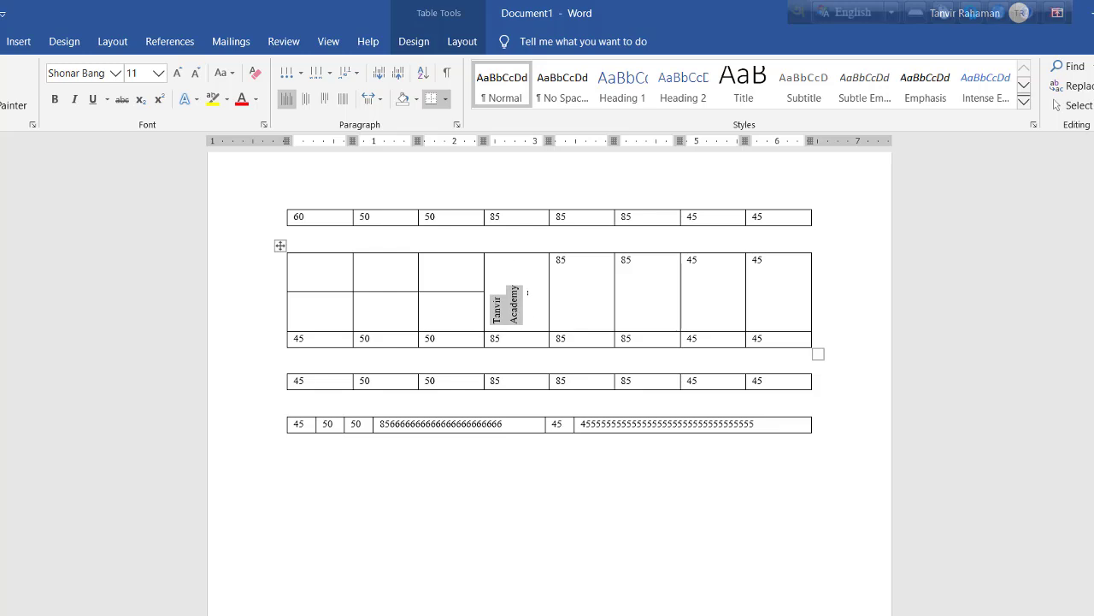
Grow the 'Tanvir Academy' text to 16 pt and return its text direction to horizontal
{"action": "left_click", "coordinate": [183, 73]}
{"action": "left_click", "coordinate": [183, 73]}
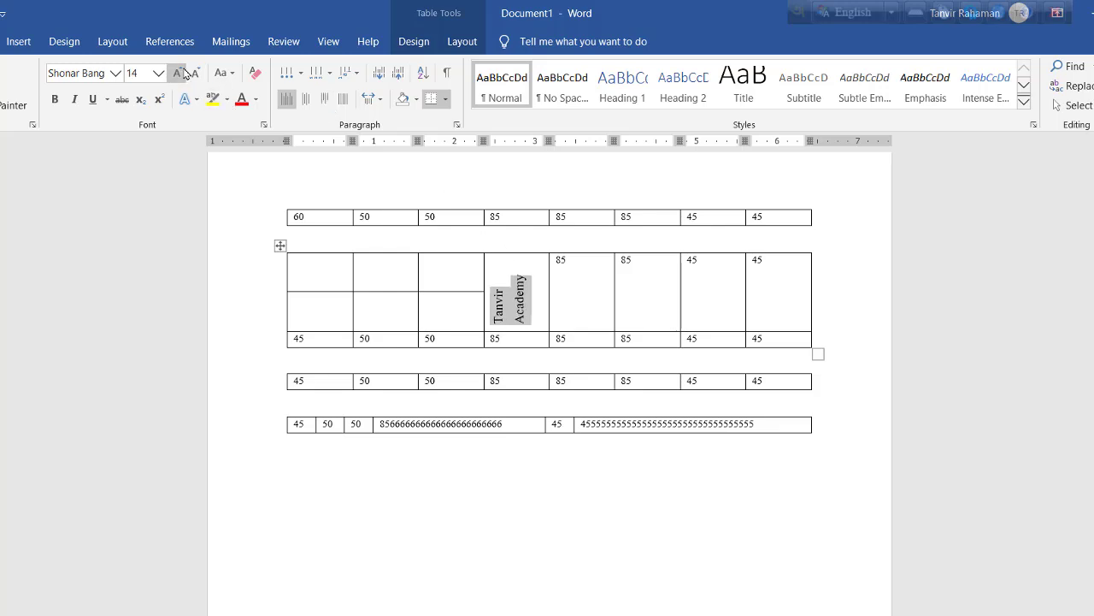
{"action": "left_click", "coordinate": [183, 73]}
{"action": "right_click", "coordinate": [524, 314]}
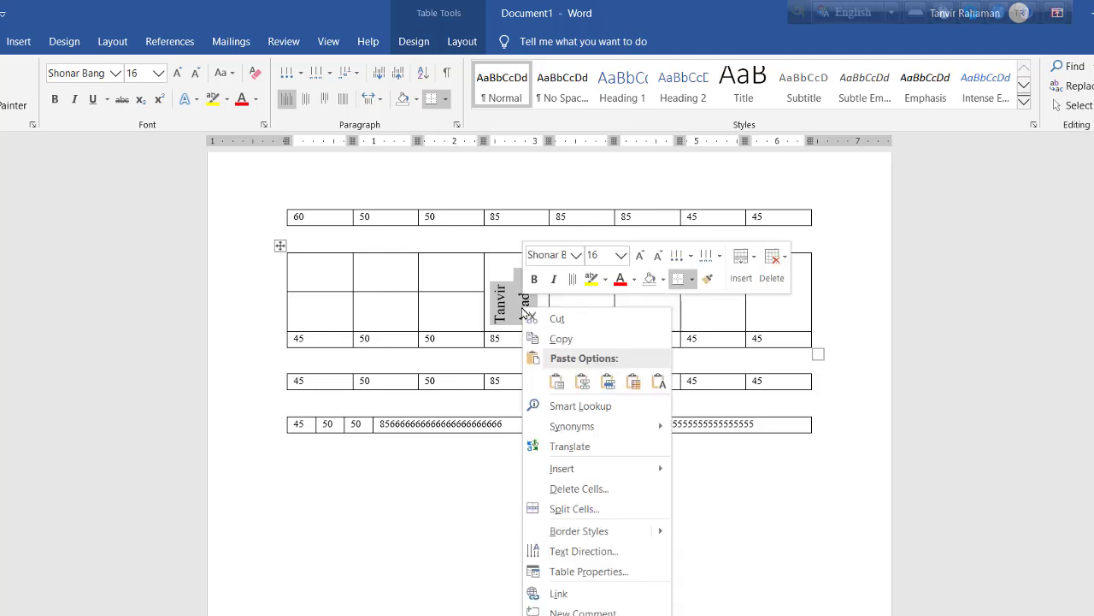
{"action": "left_click", "coordinate": [612, 552]}
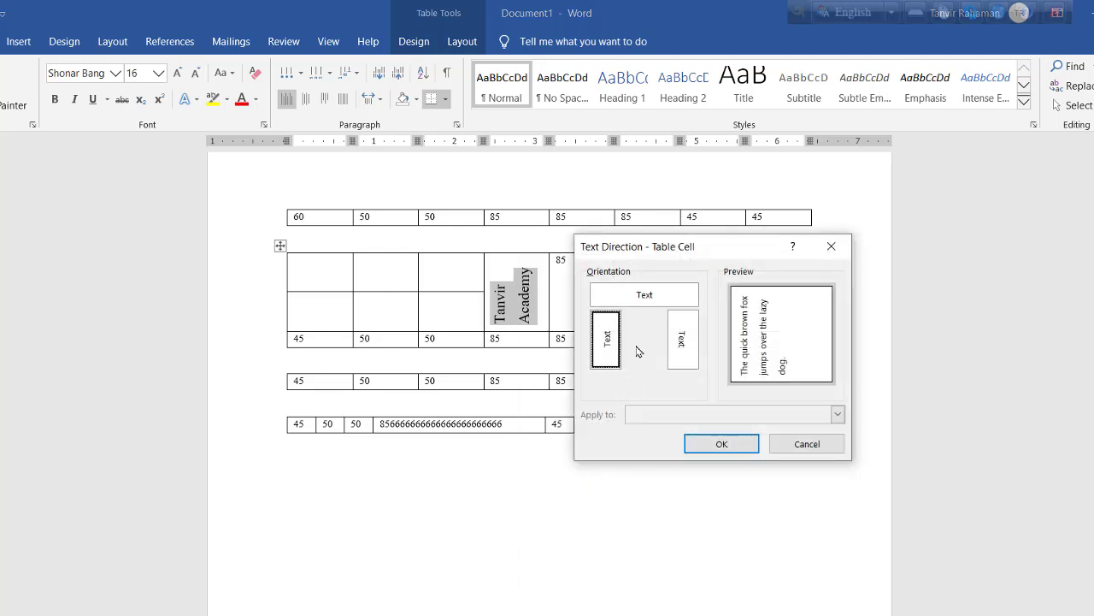
{"action": "left_click", "coordinate": [638, 304]}
{"action": "left_click", "coordinate": [734, 445]}
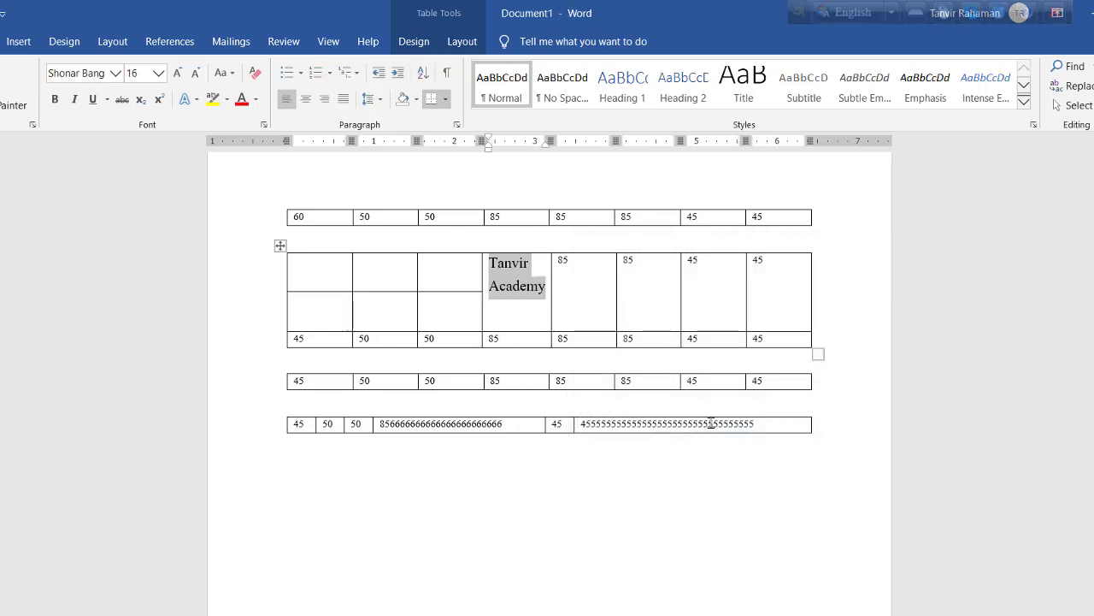